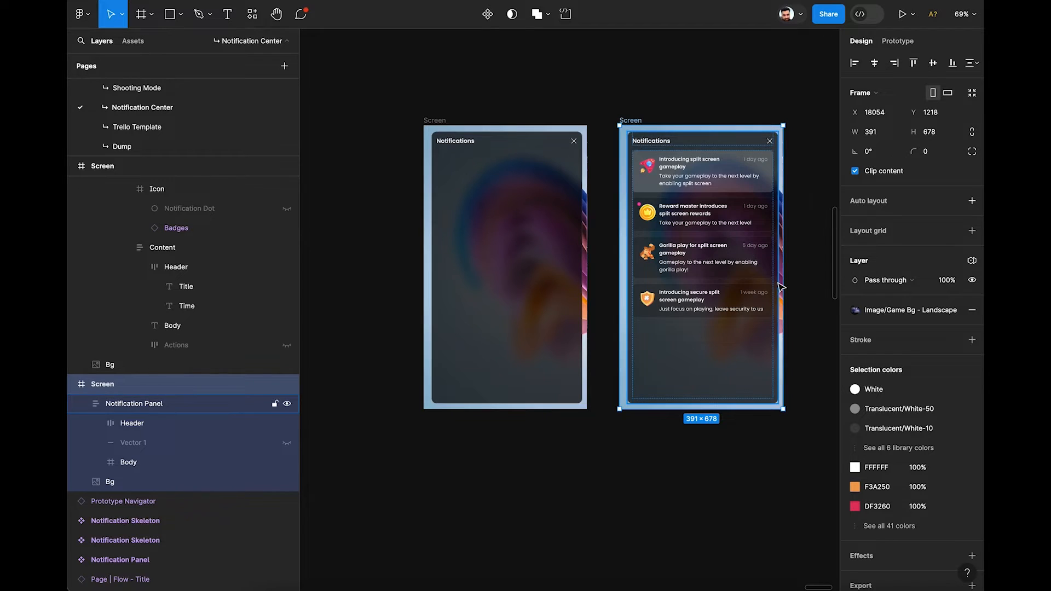
Step: Replace the empty notification screen with a duplicate of the filled notification screen placed to its left
scroll(781, 287, "up", 3)
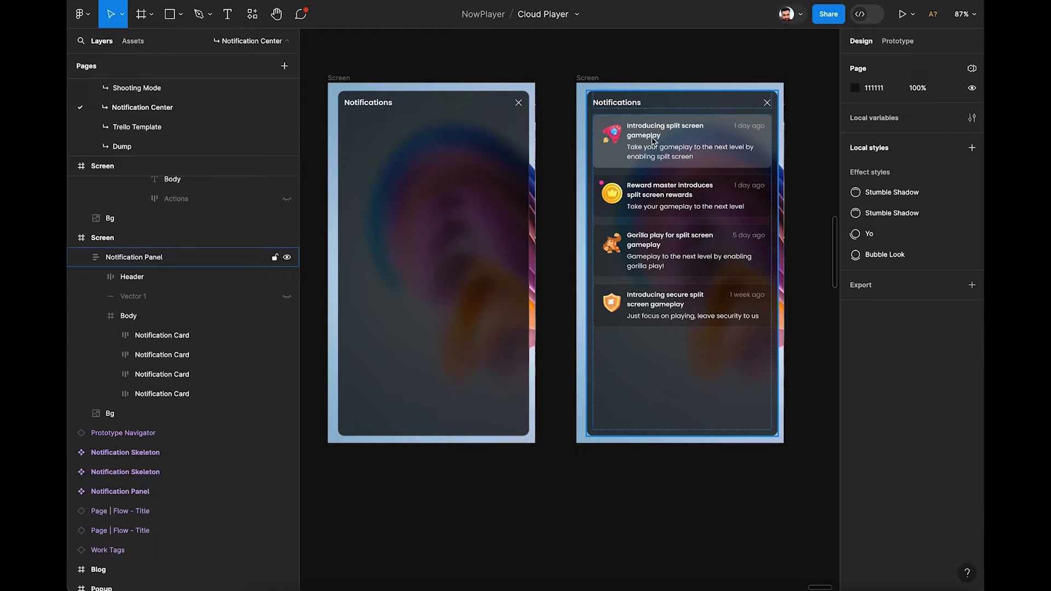
left_click(348, 78)
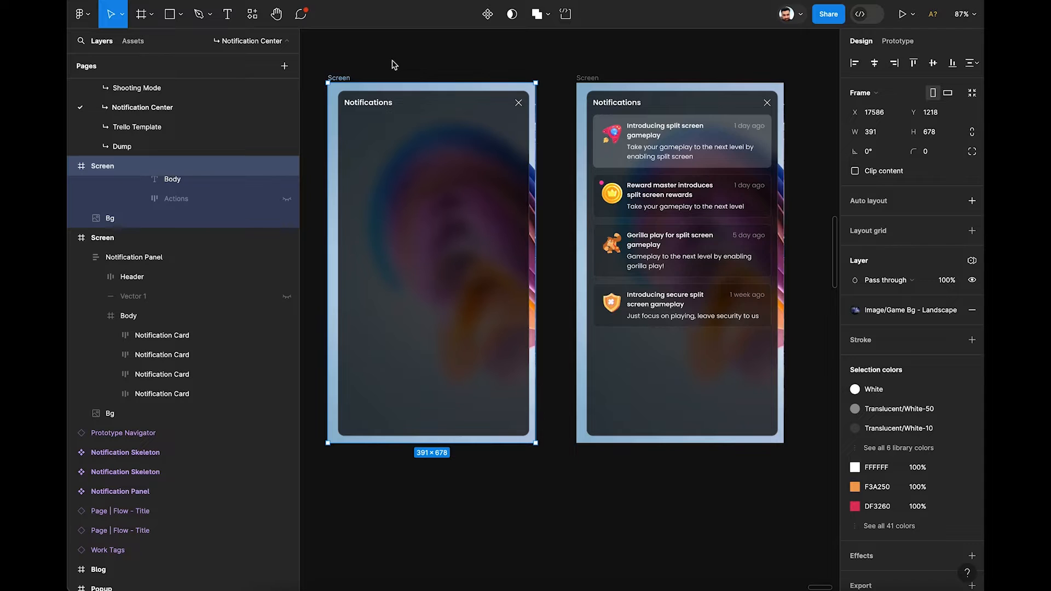
key("Delete")
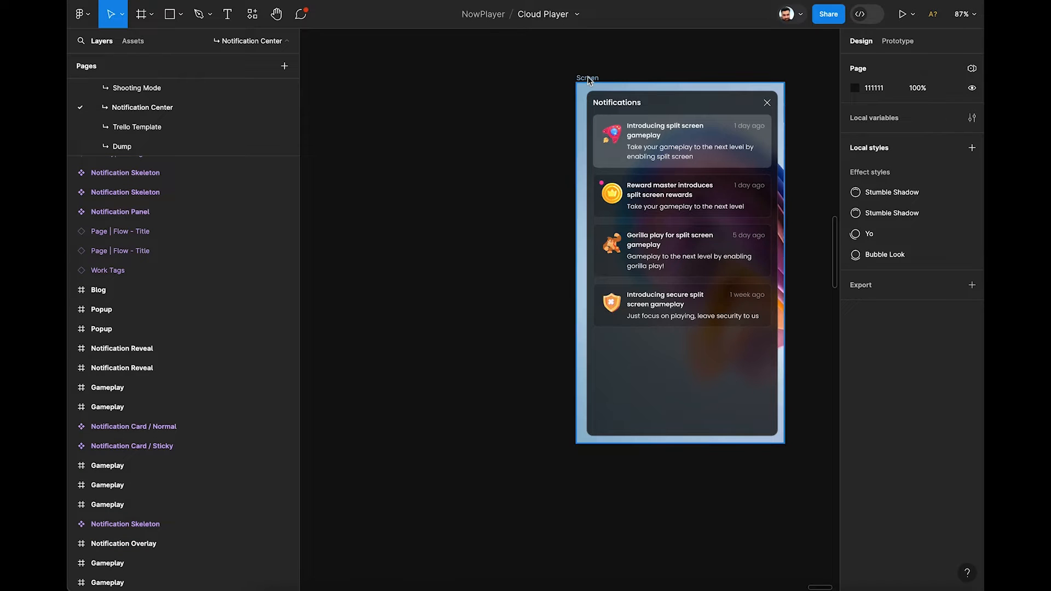
left_click(588, 77)
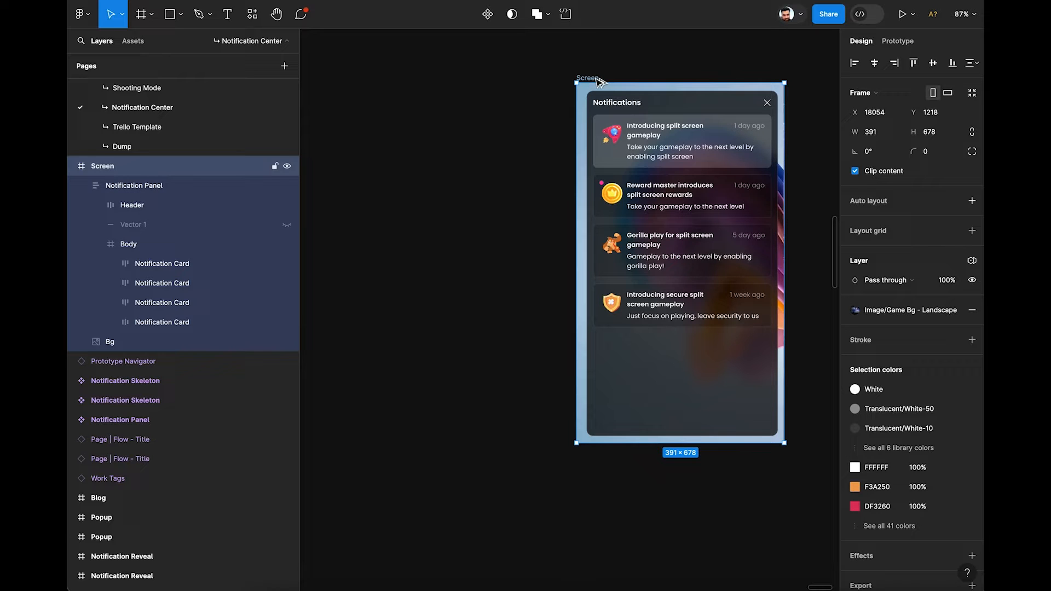
left_click_drag(595, 81, 313, 86)
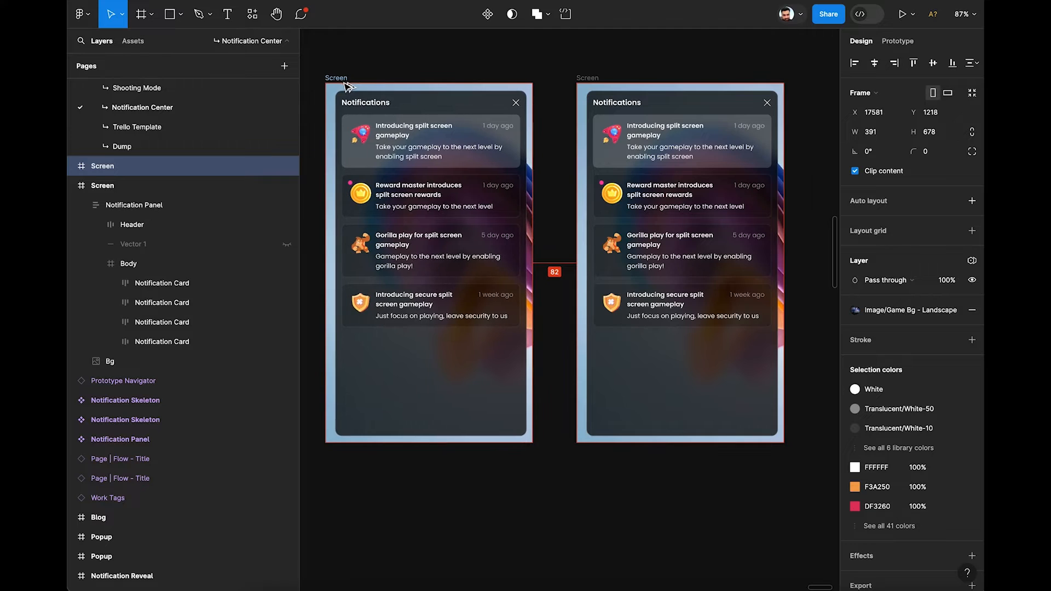
Step: Turn off Clip content on the duplicated screen's notification panel
left_click(425, 64)
left_click_drag(458, 65, 550, 75)
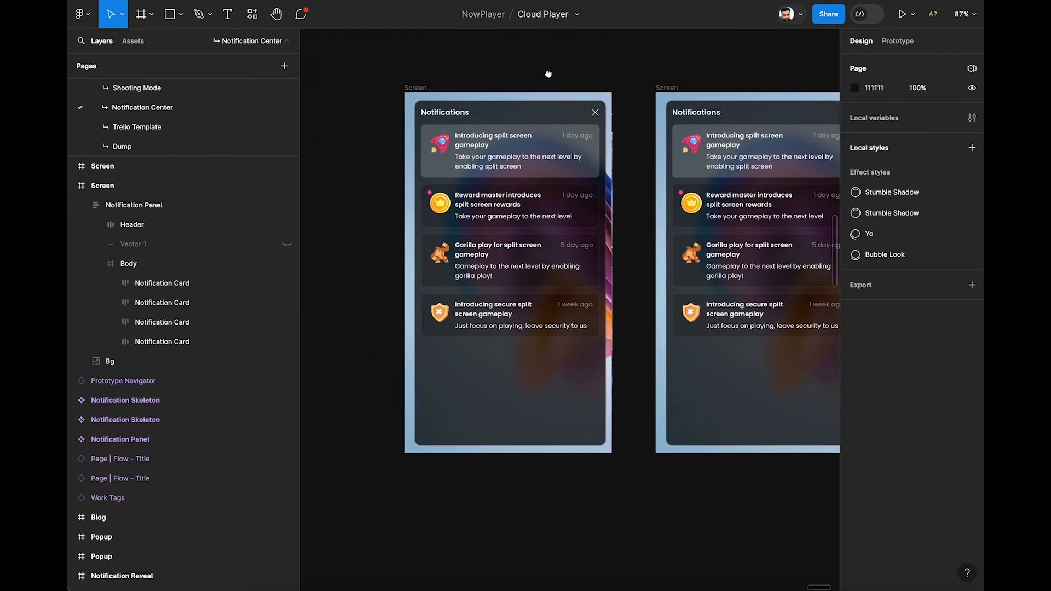
left_click(429, 89)
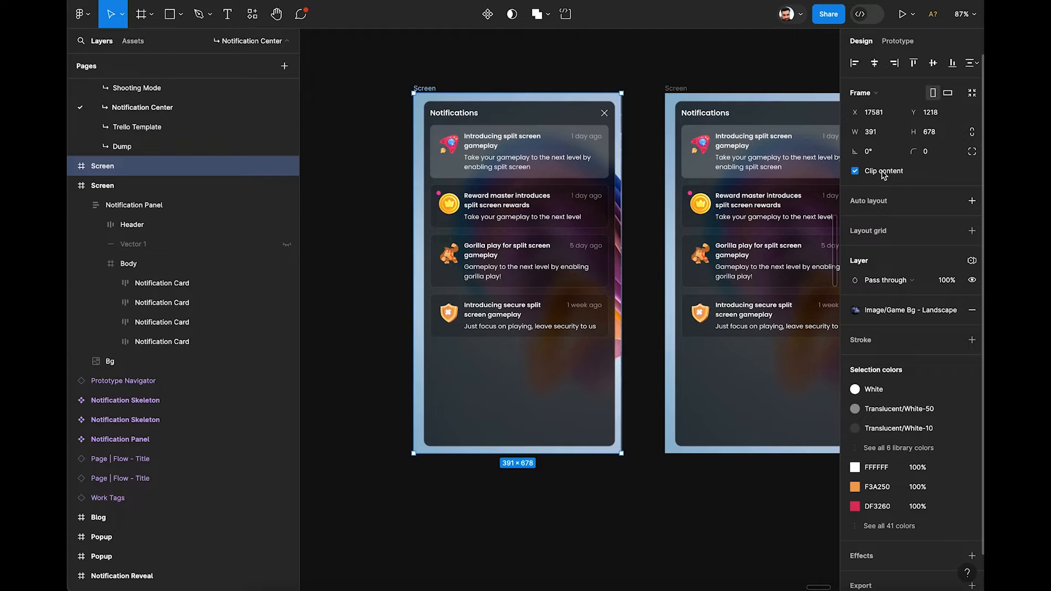
double_click(519, 174)
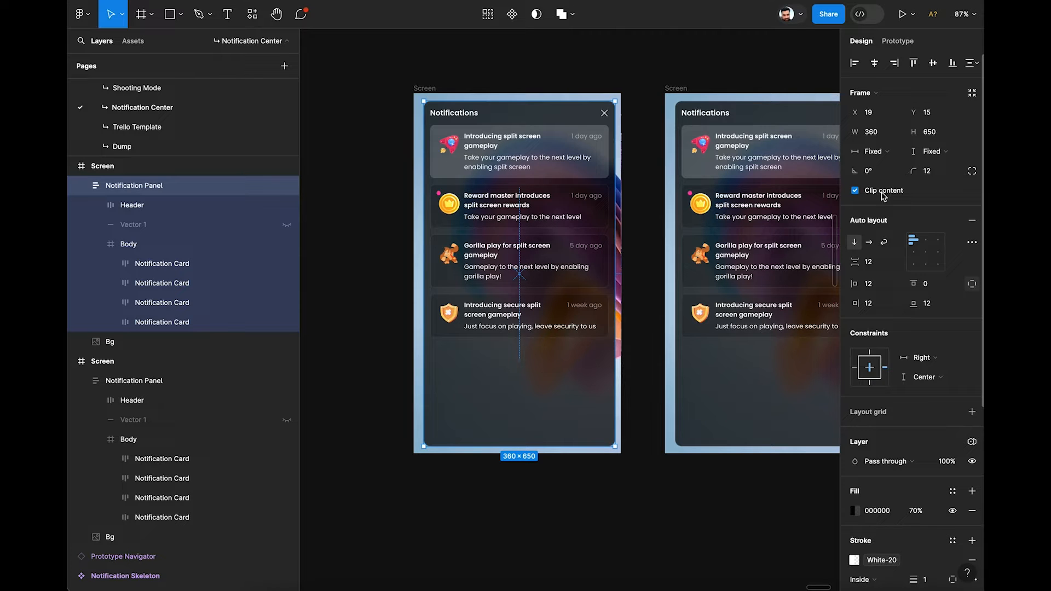
left_click(854, 191)
left_click(594, 71)
left_click(519, 190)
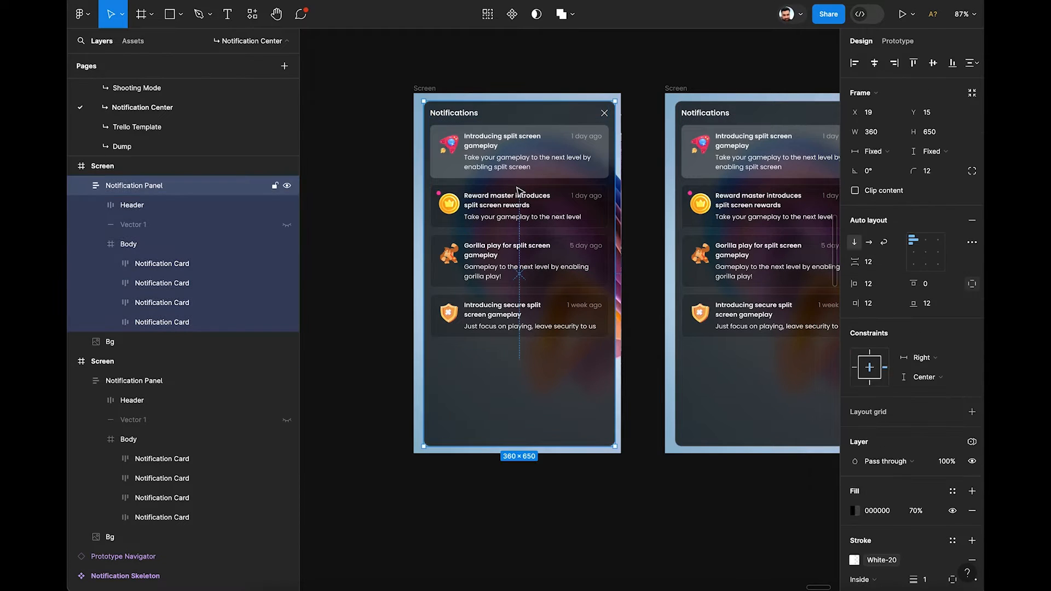
Step: Select all four notification cards in the duplicate's body and move them out of the screen to the left
double_click(499, 183)
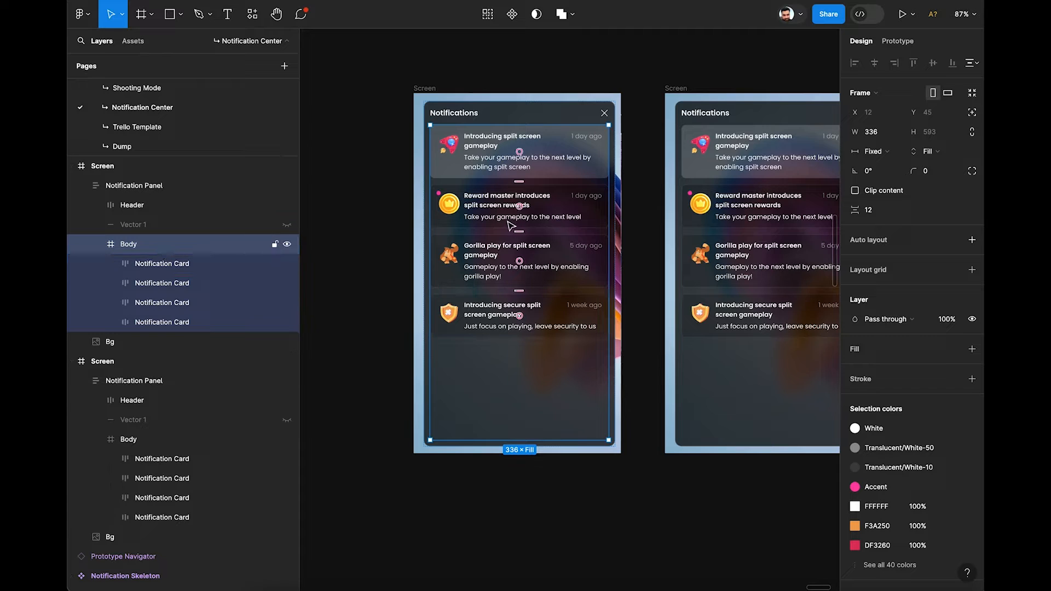
left_click_drag(514, 227, 555, 230)
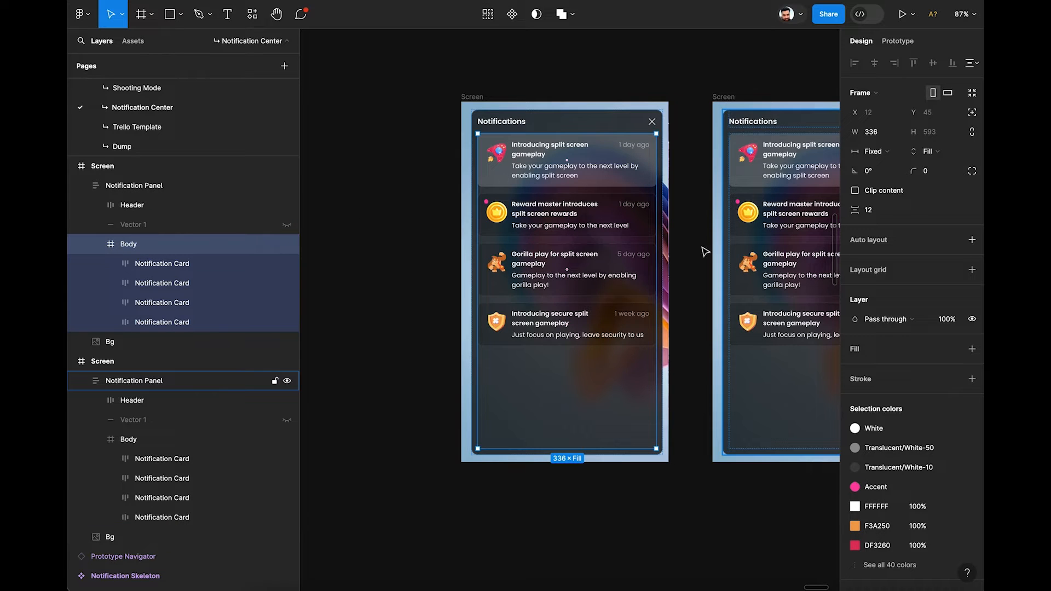
left_click(605, 183)
left_click(601, 231, "shift")
left_click(597, 271, "shift")
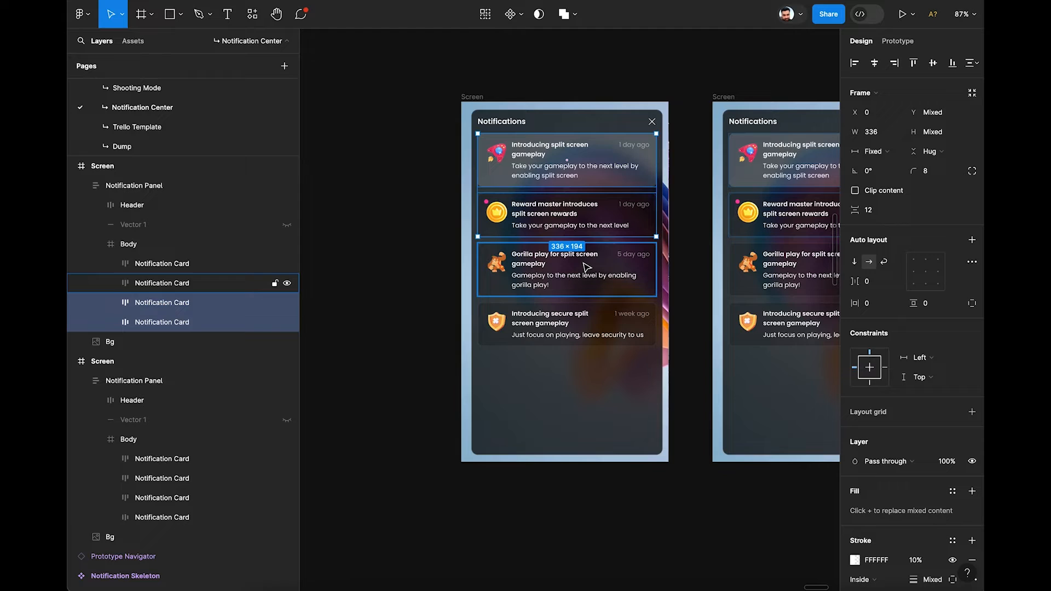
left_click(581, 323, "shift")
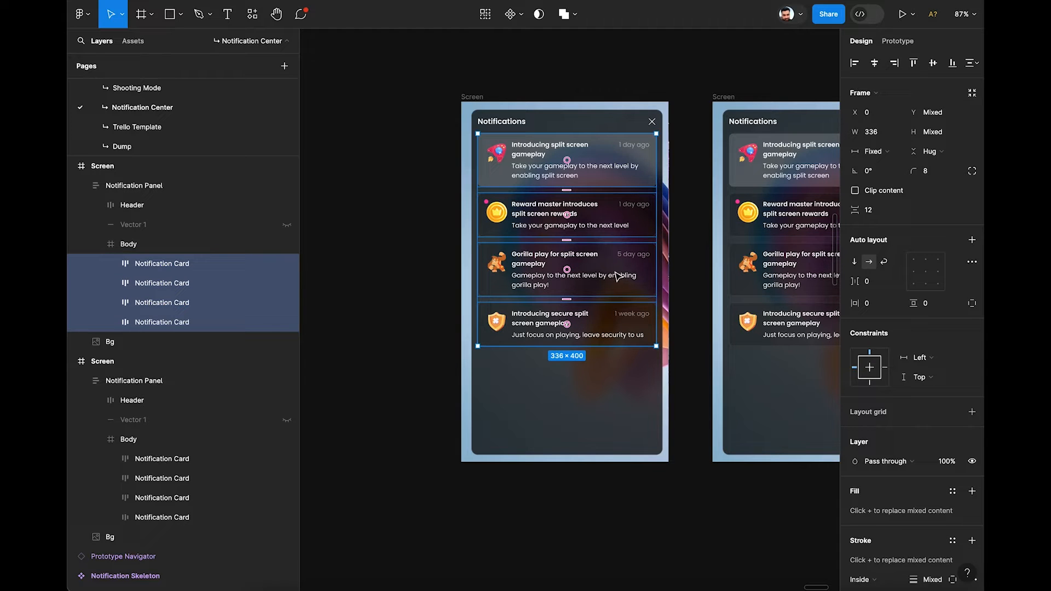
left_click_drag(629, 276, 436, 305)
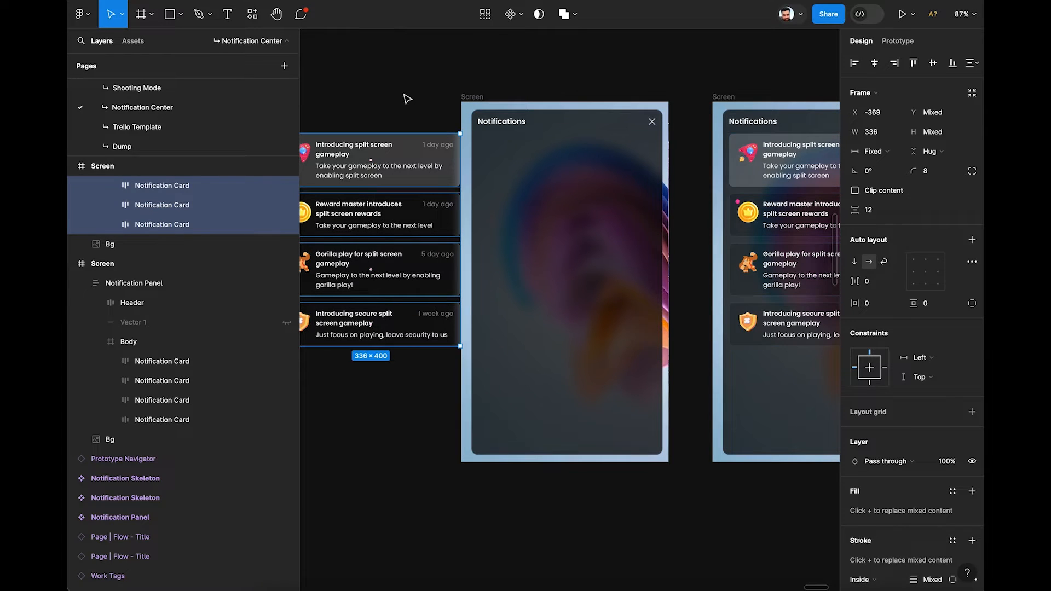
Step: Shift the lower three notification cards about 30 px further left
left_click_drag(409, 98, 509, 131)
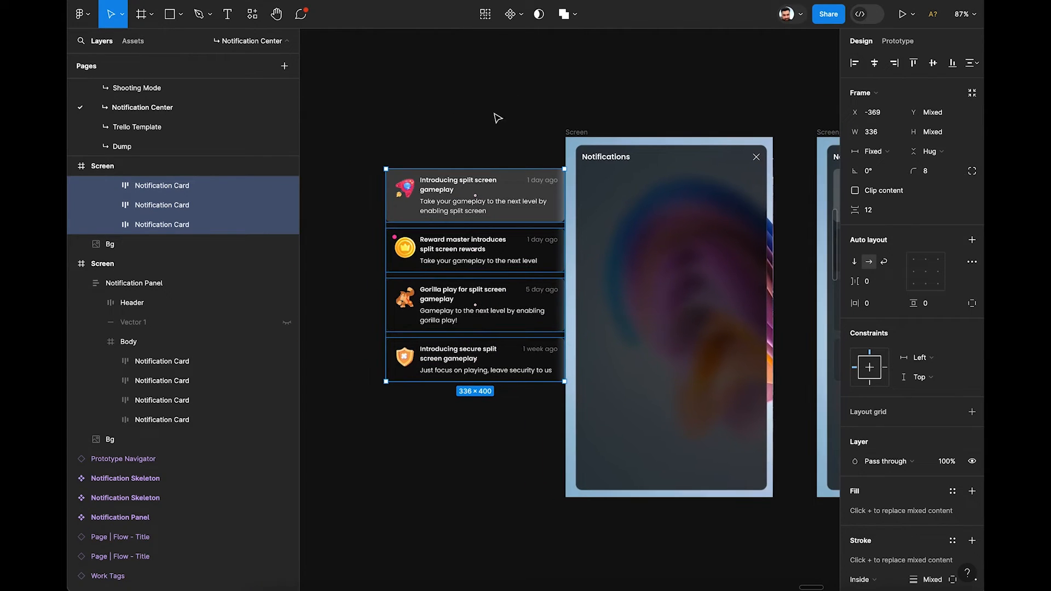
left_click(498, 117)
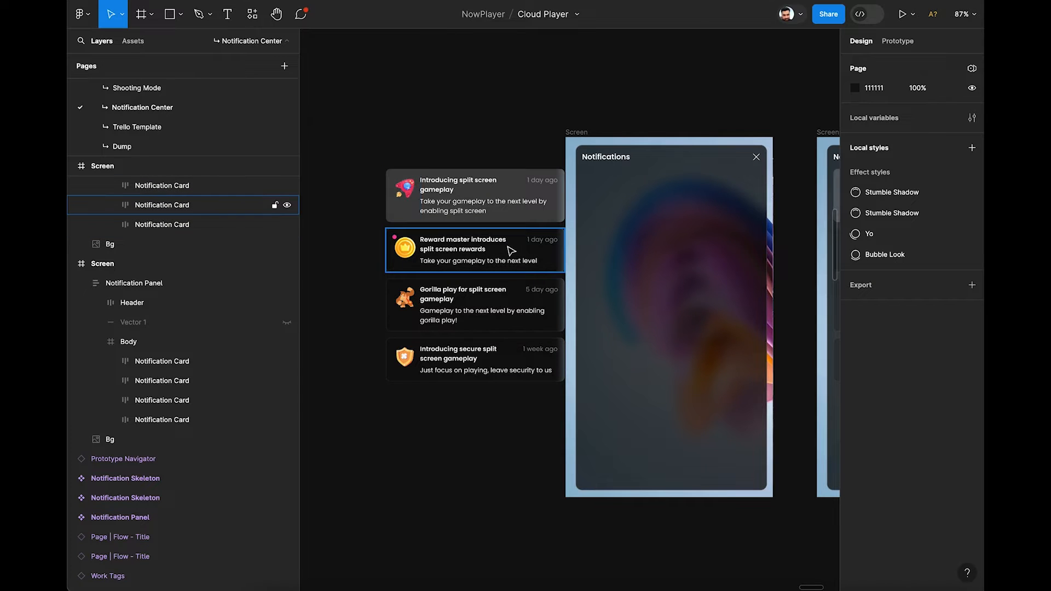
left_click(510, 253)
left_click(511, 315, "shift")
left_click(503, 369, "shift")
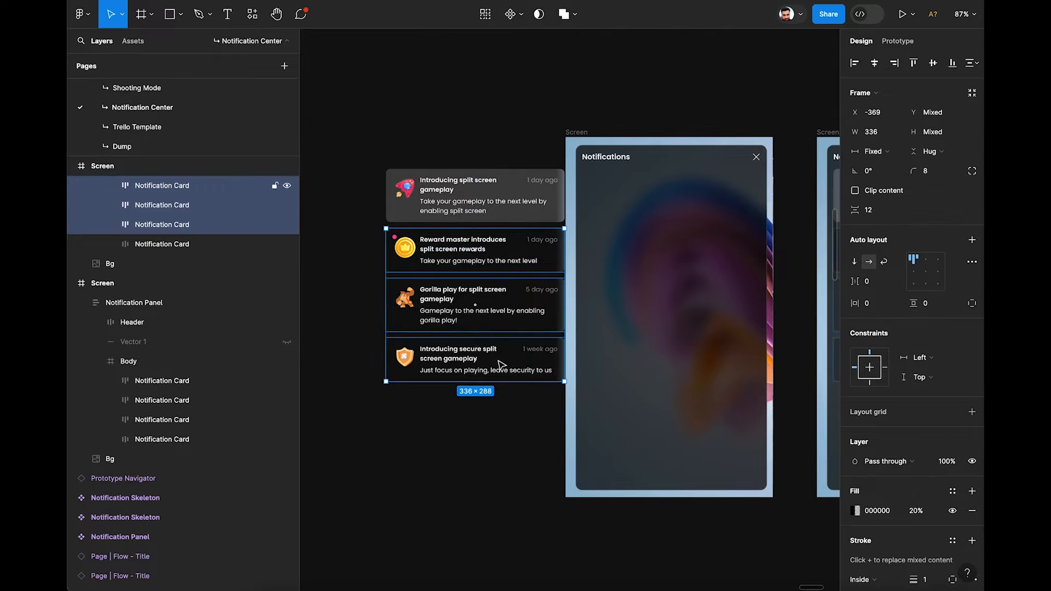
left_click_drag(541, 267, 510, 269)
Step: Move the bottom notification cards further left to form a staggered stack
left_click(528, 406)
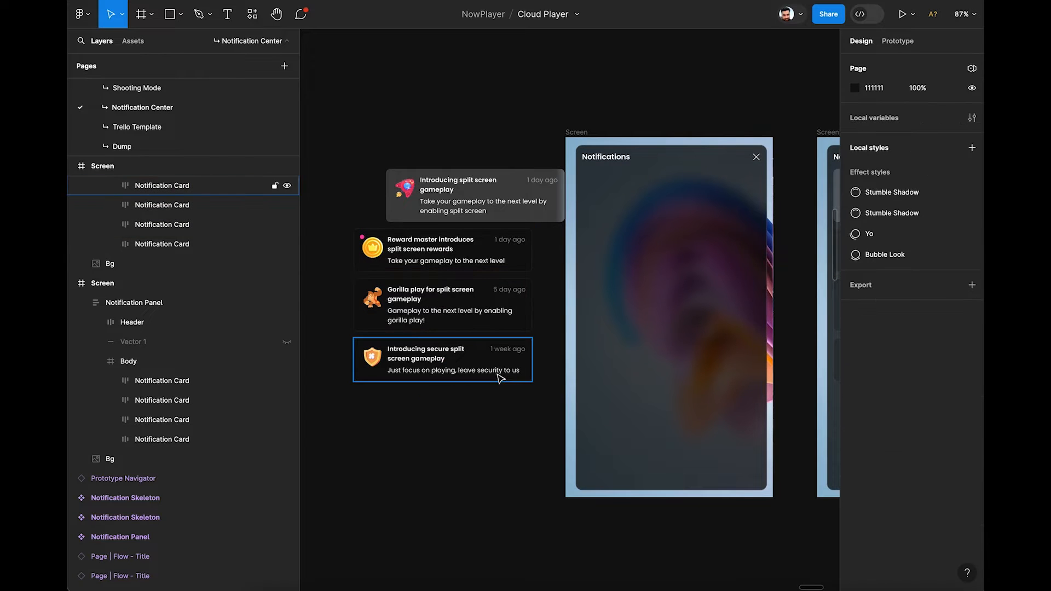
left_click(506, 318)
left_click(487, 369, "shift")
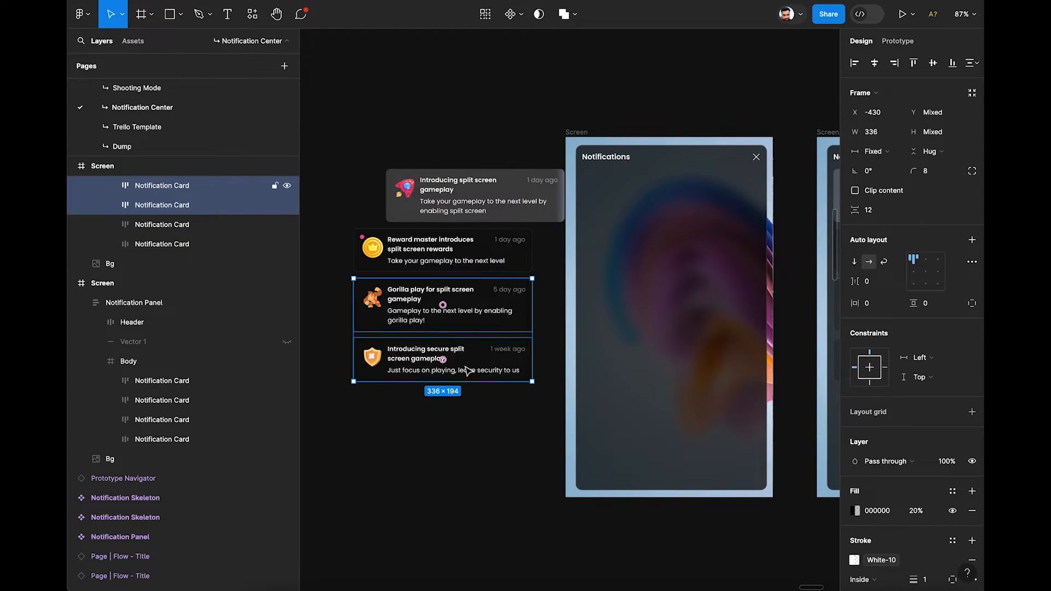
left_click_drag(476, 368, 409, 372)
left_click(436, 399)
left_click(476, 398)
Step: Add an After delay interaction of 1000ms to the left screen
scroll(501, 394, "down", 3)
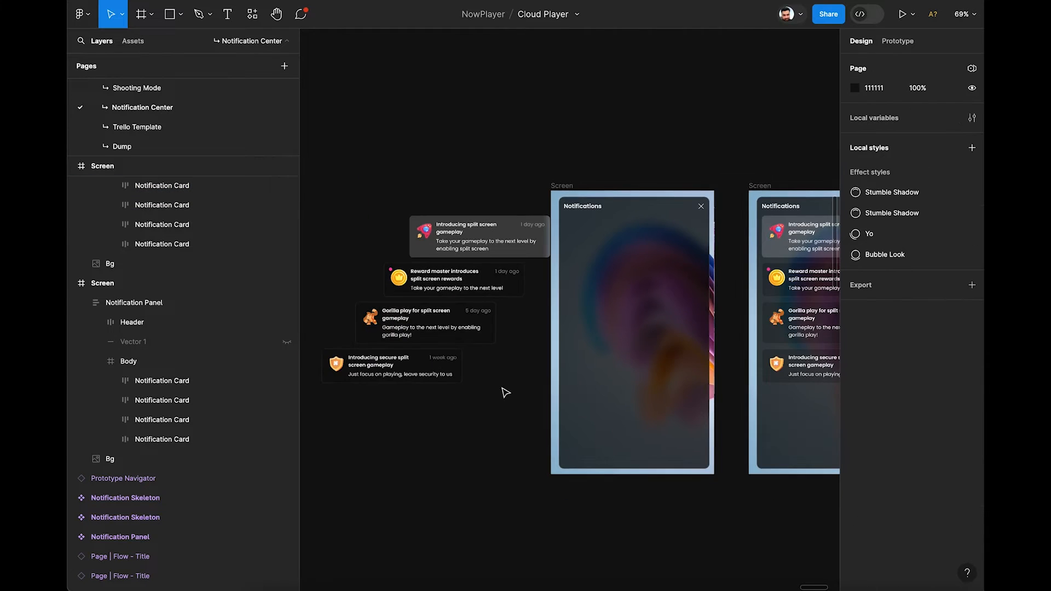
scroll(492, 392, "right", 2)
scroll(491, 392, "down", 1)
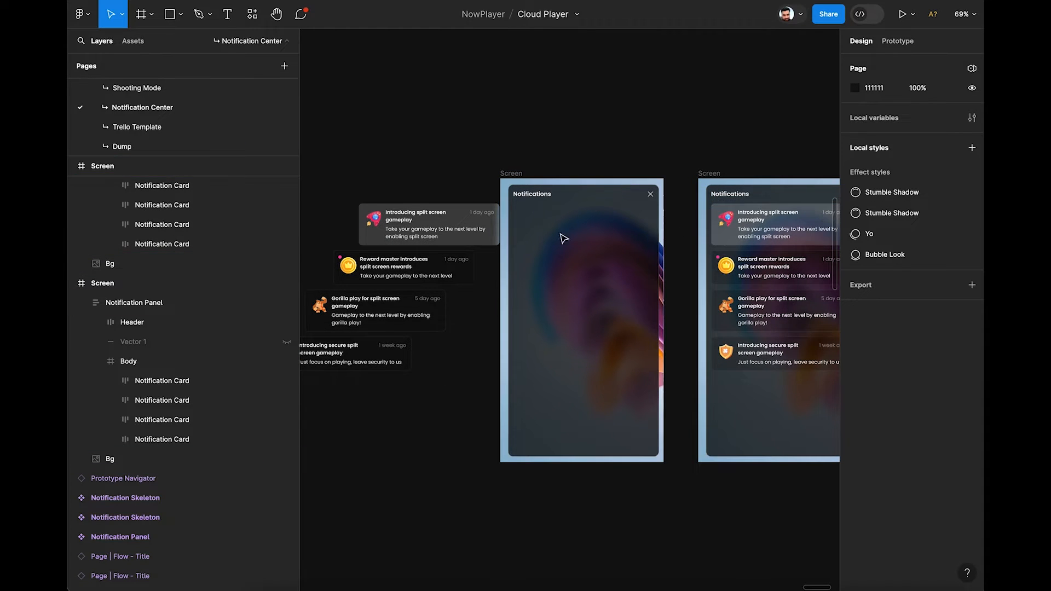
left_click(430, 232)
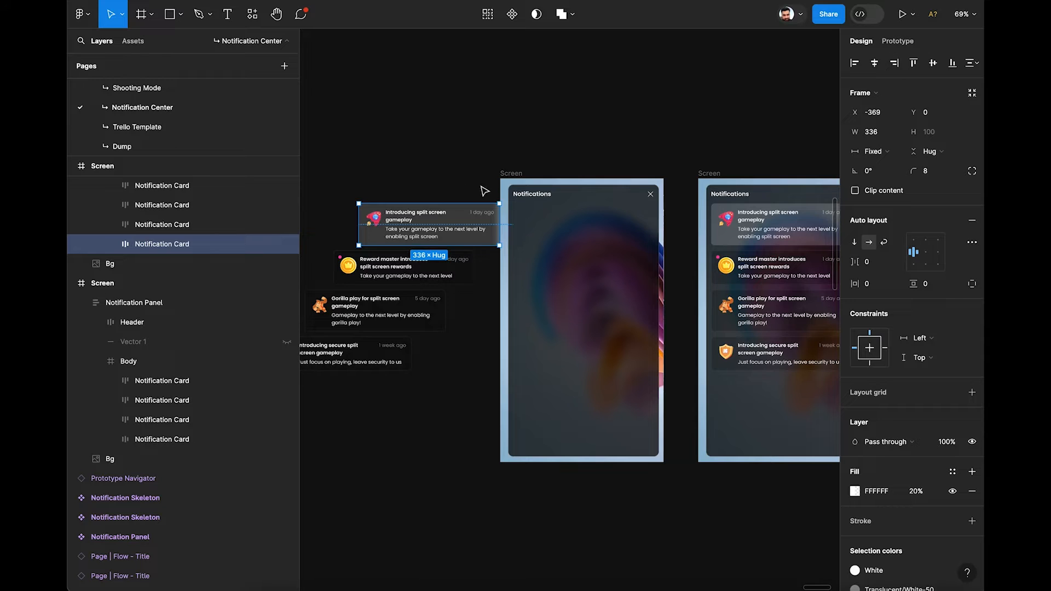
left_click(509, 173)
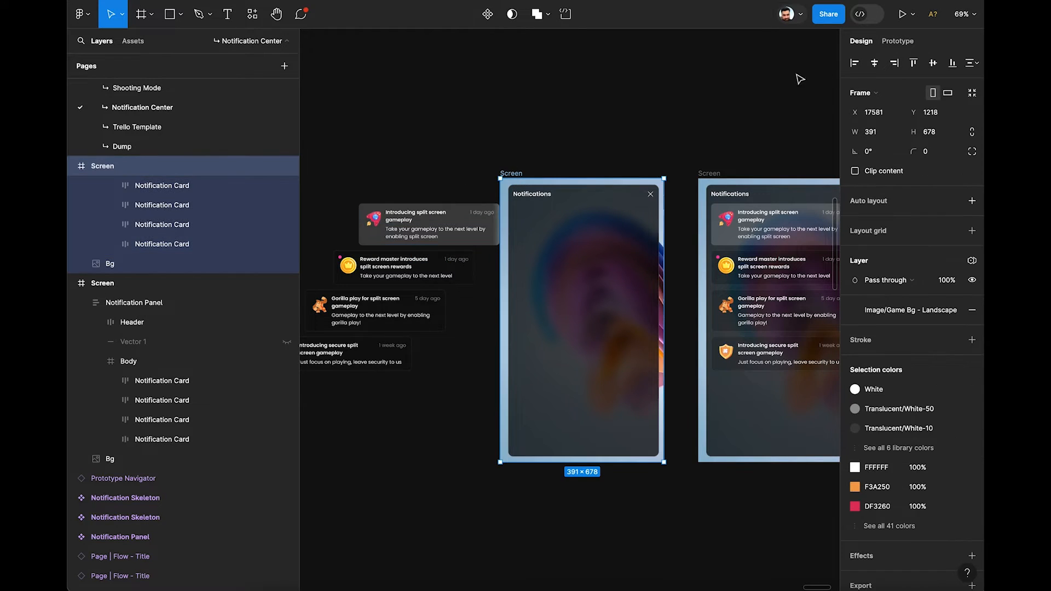
left_click(888, 45)
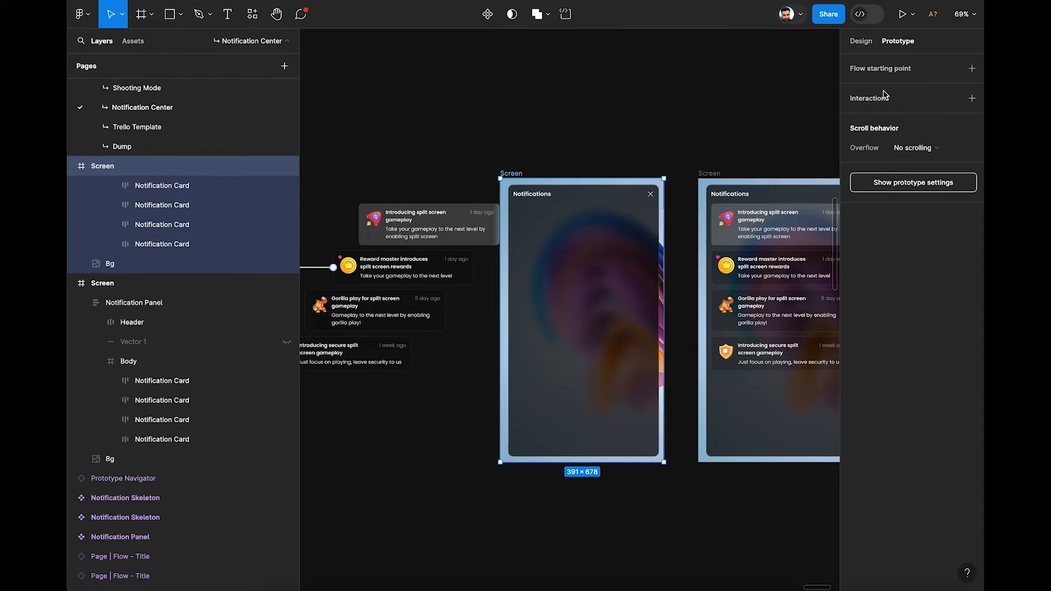
left_click(972, 99)
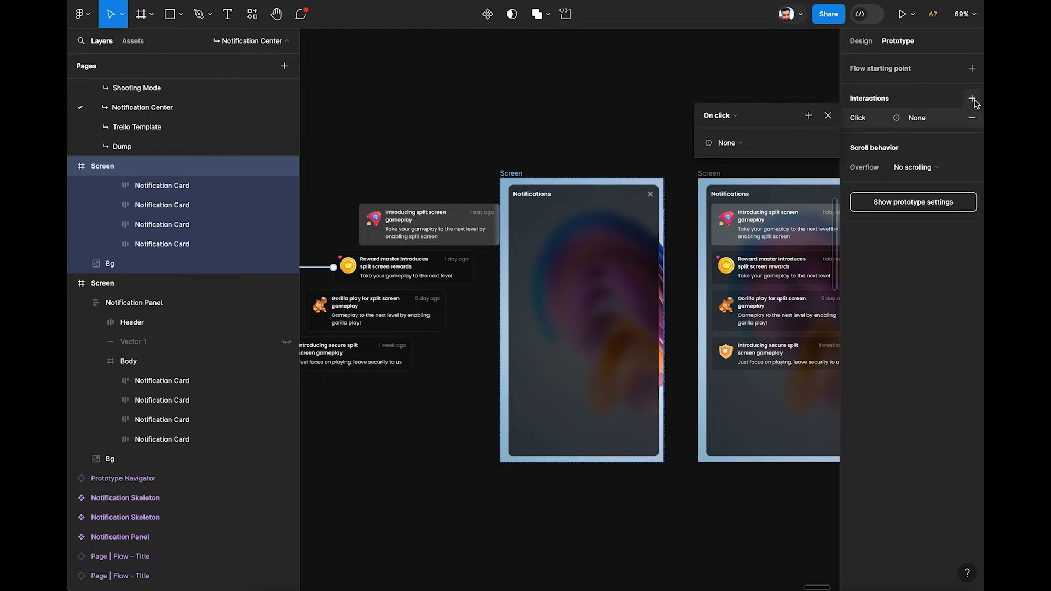
left_click(719, 115)
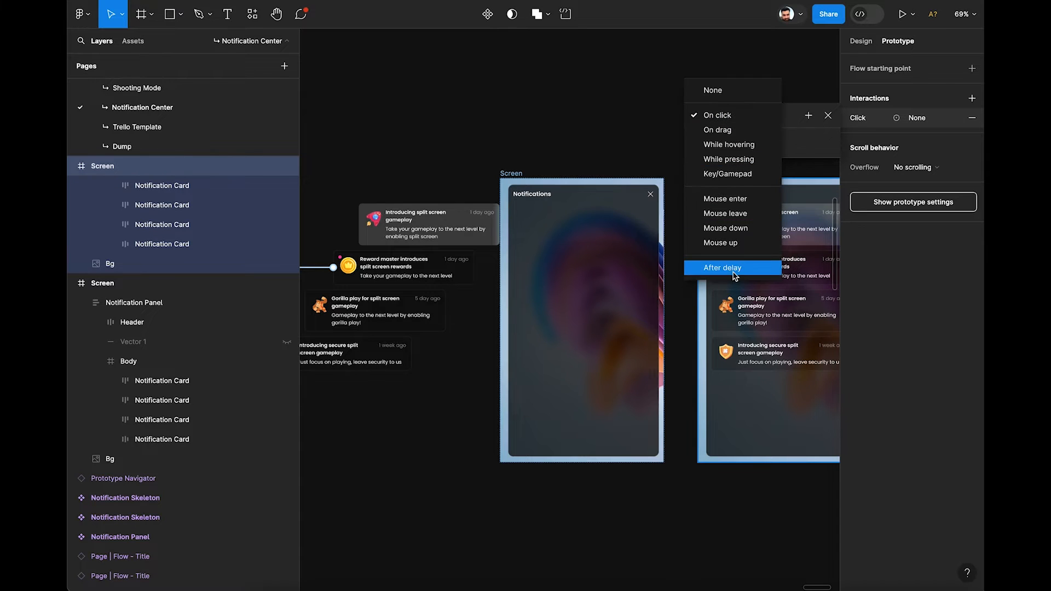
left_click(733, 269)
left_click(733, 136)
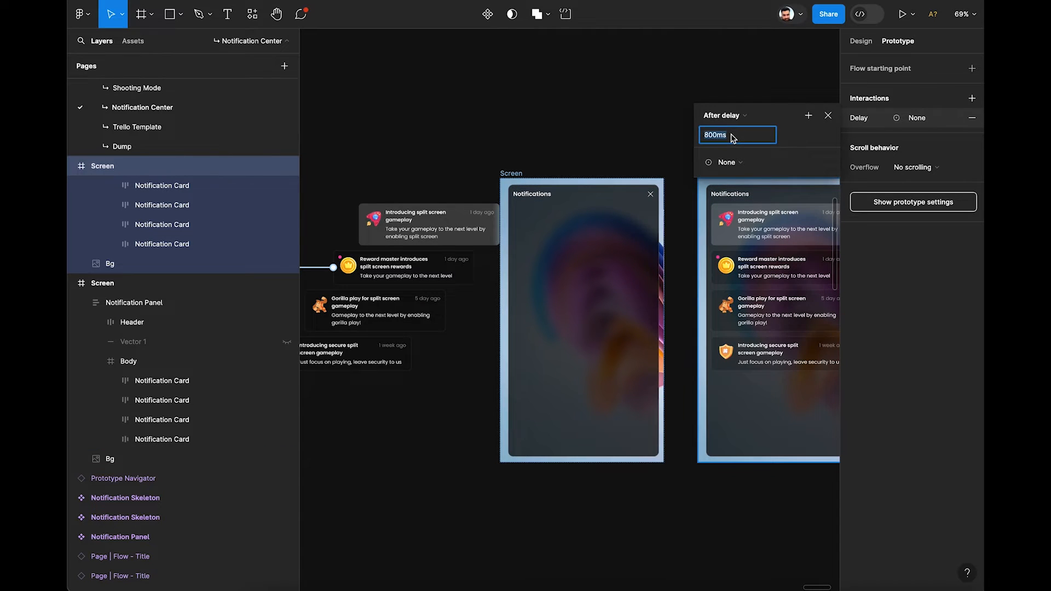
type("1000")
key("Return")
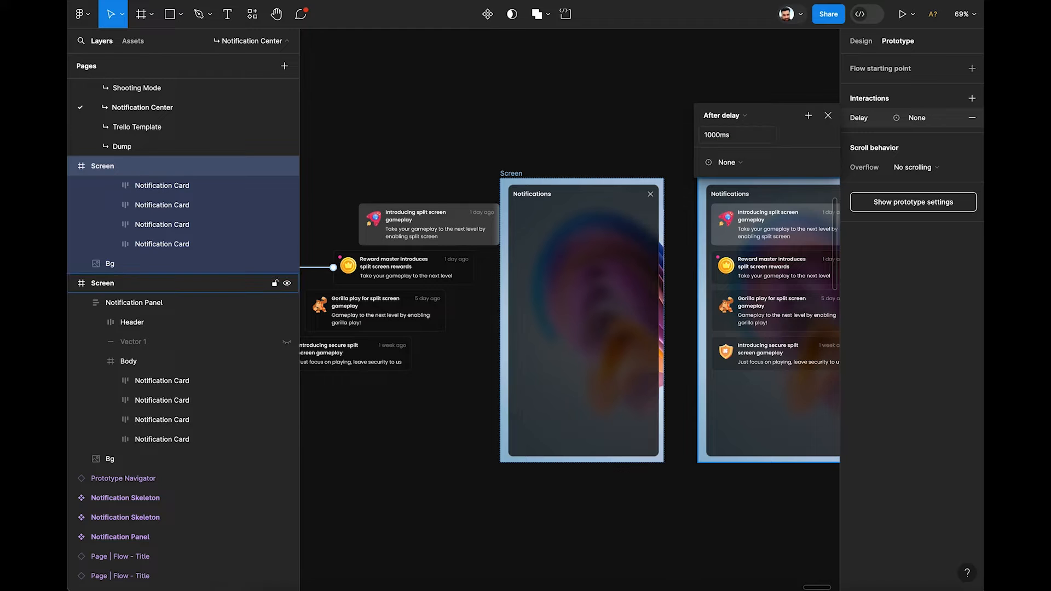
Step: Set the delay interaction's action to Navigate to, then remove the interaction
left_click(744, 160)
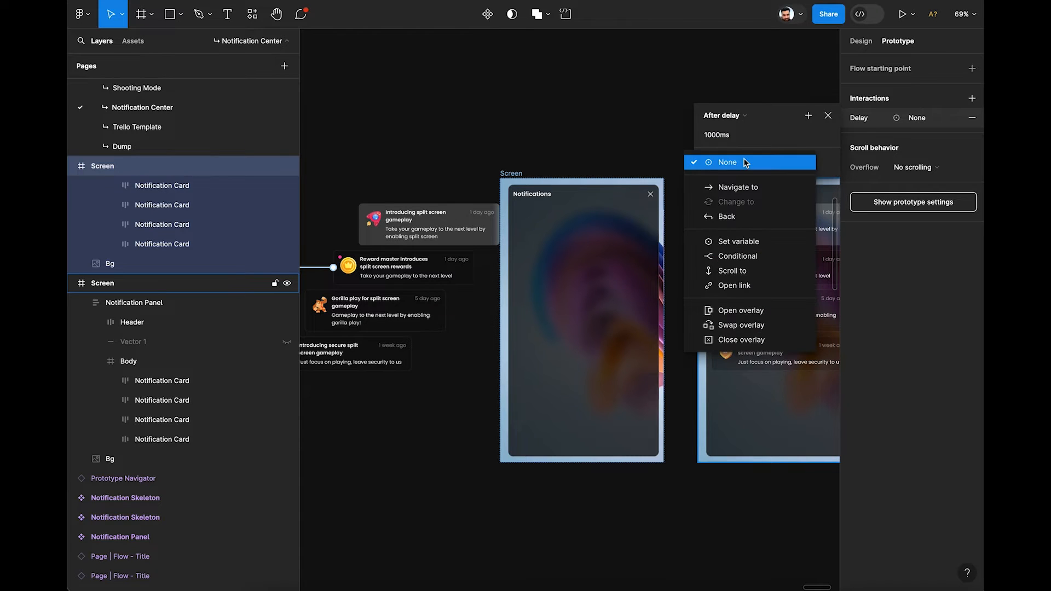
left_click(751, 190)
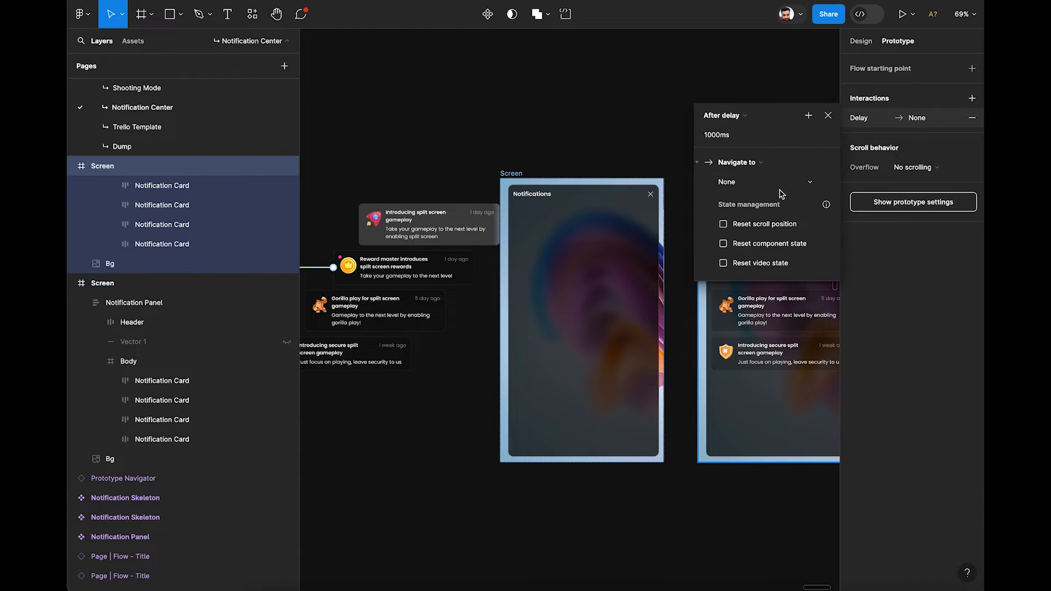
left_click(780, 193)
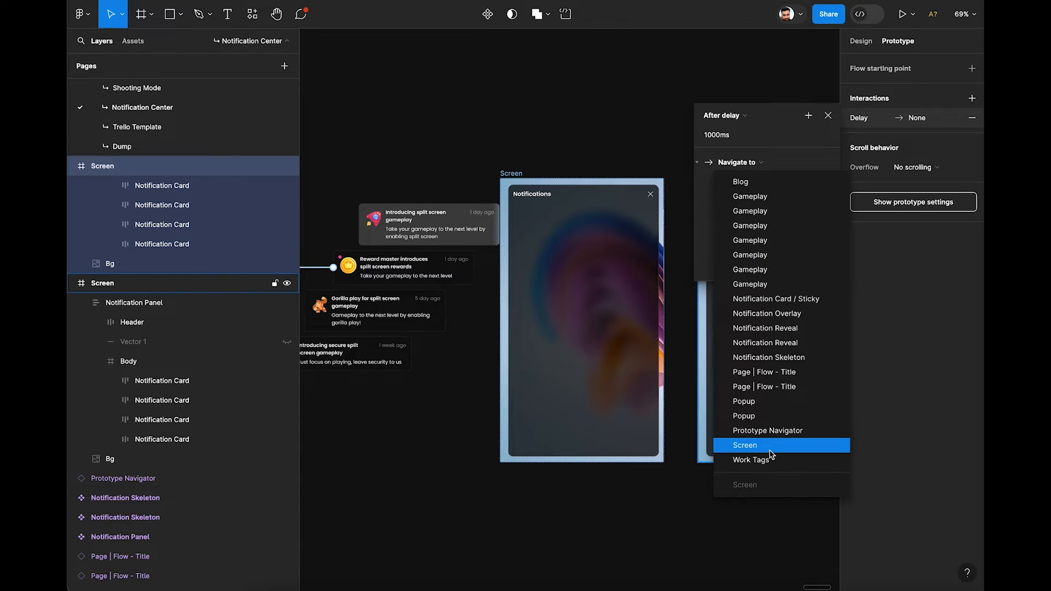
left_click(639, 445)
scroll(624, 500, "right", 5)
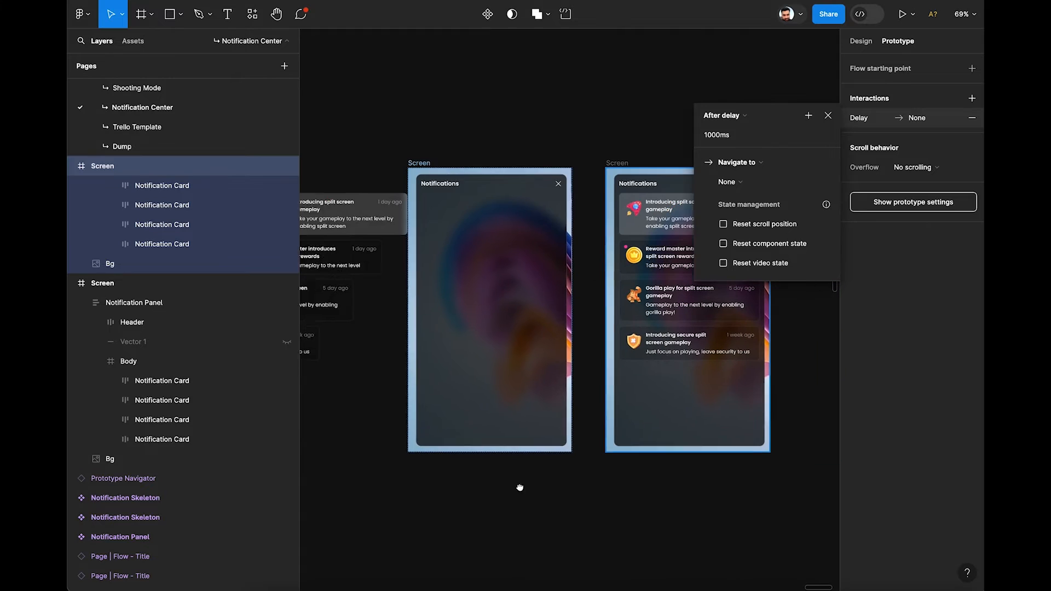
left_click(971, 119)
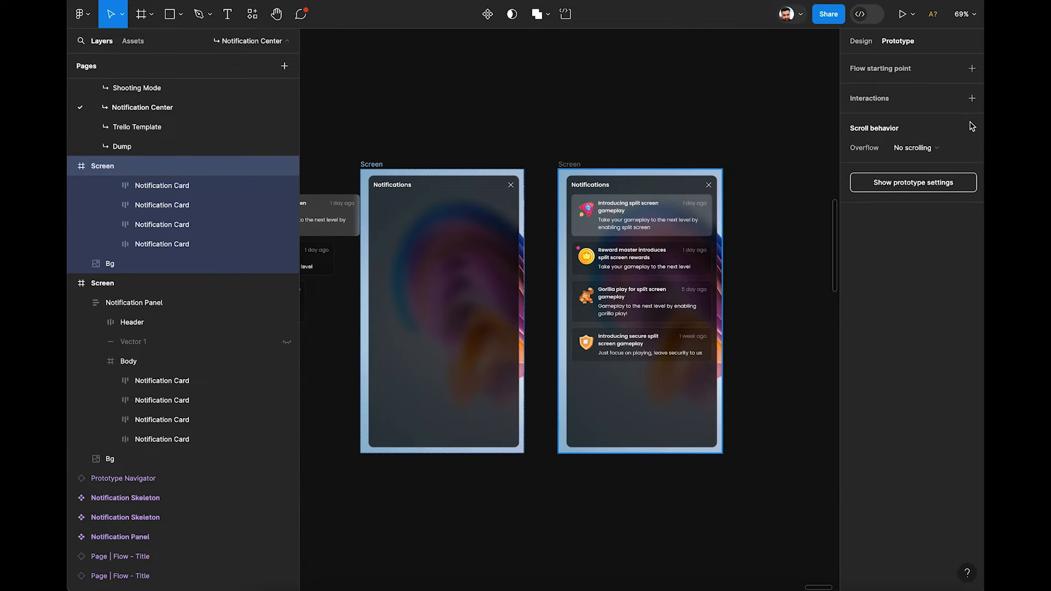
Step: Link the left screen to the right screen with an After delay trigger of 1000ms using Smart animate with Gentle easing
left_click(366, 165)
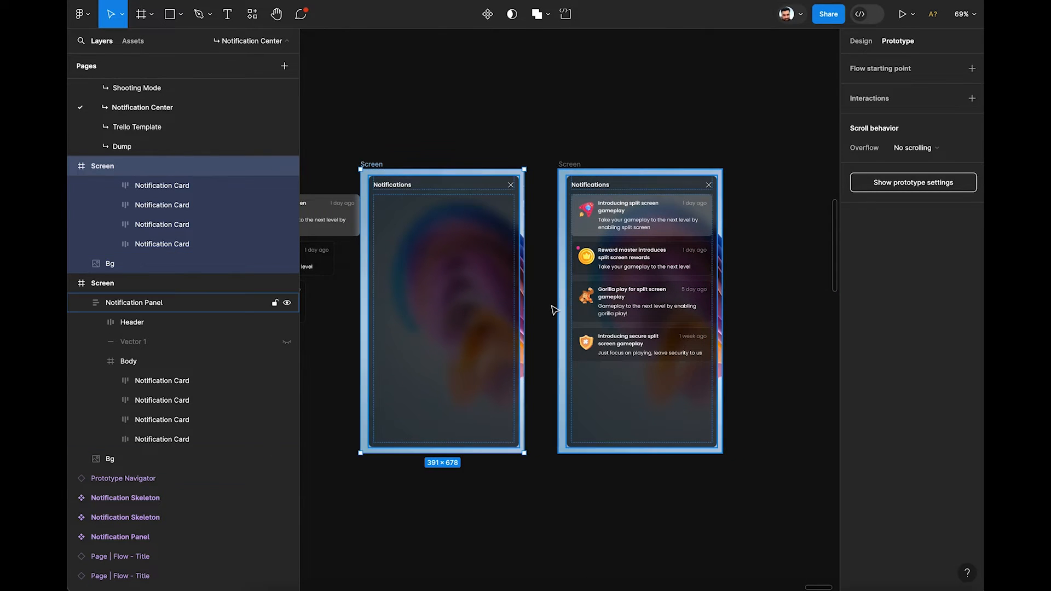
mouse_move(525, 311)
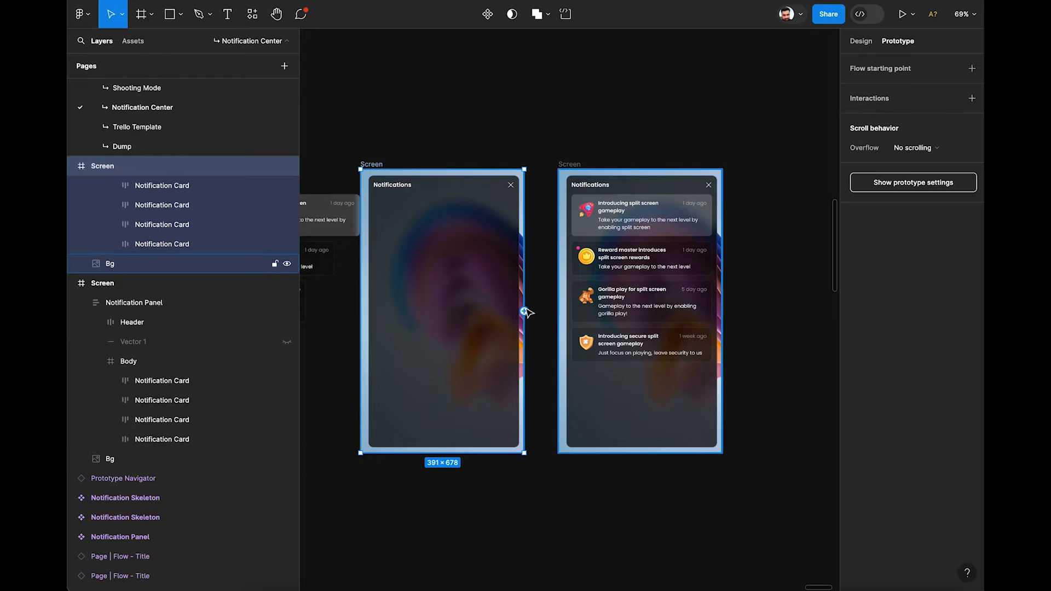
left_click_drag(524, 312, 564, 307)
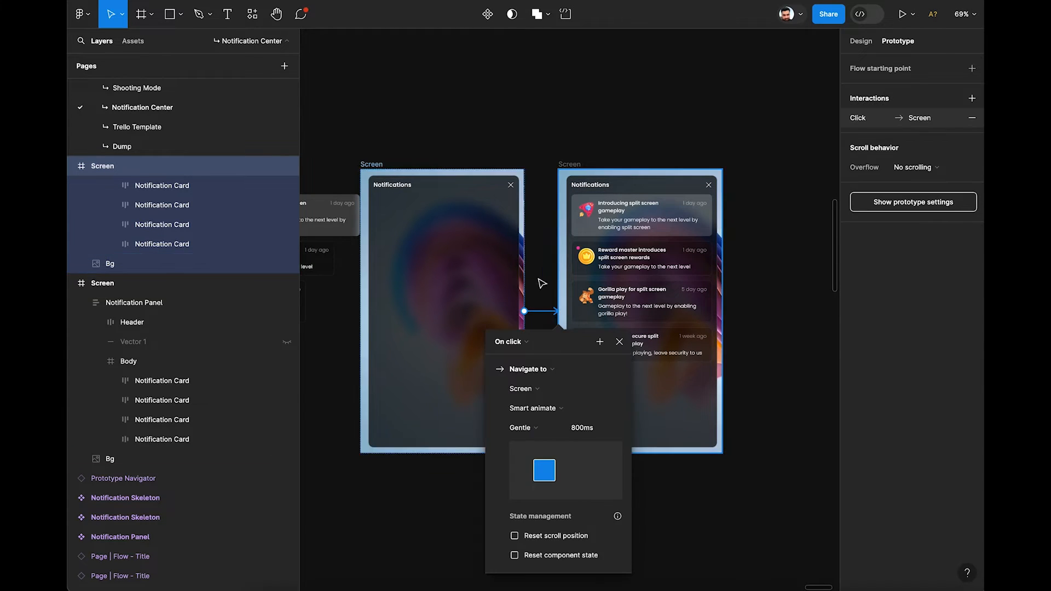
left_click(520, 345)
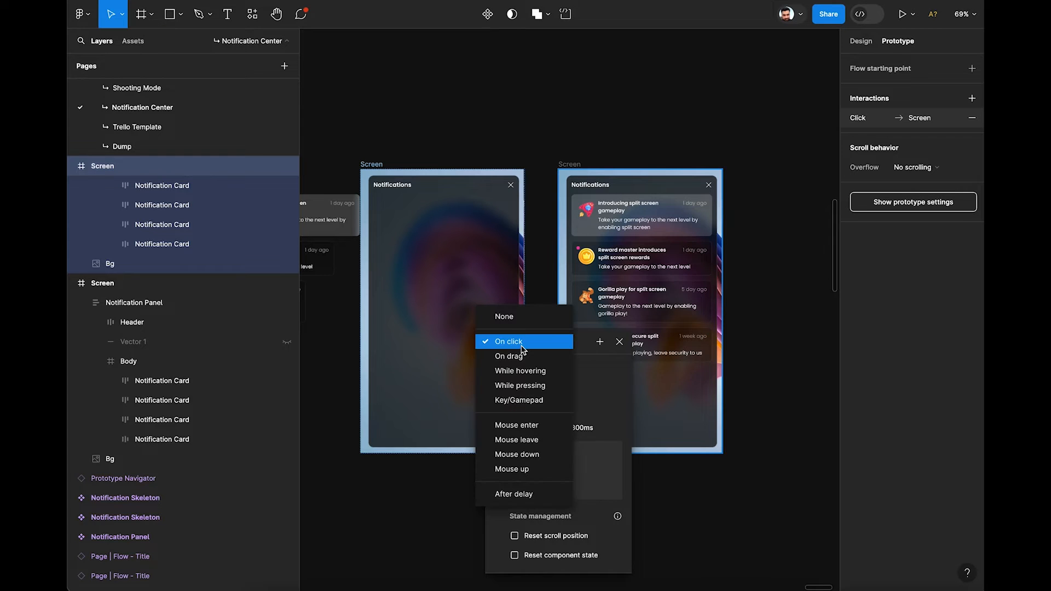
left_click(520, 496)
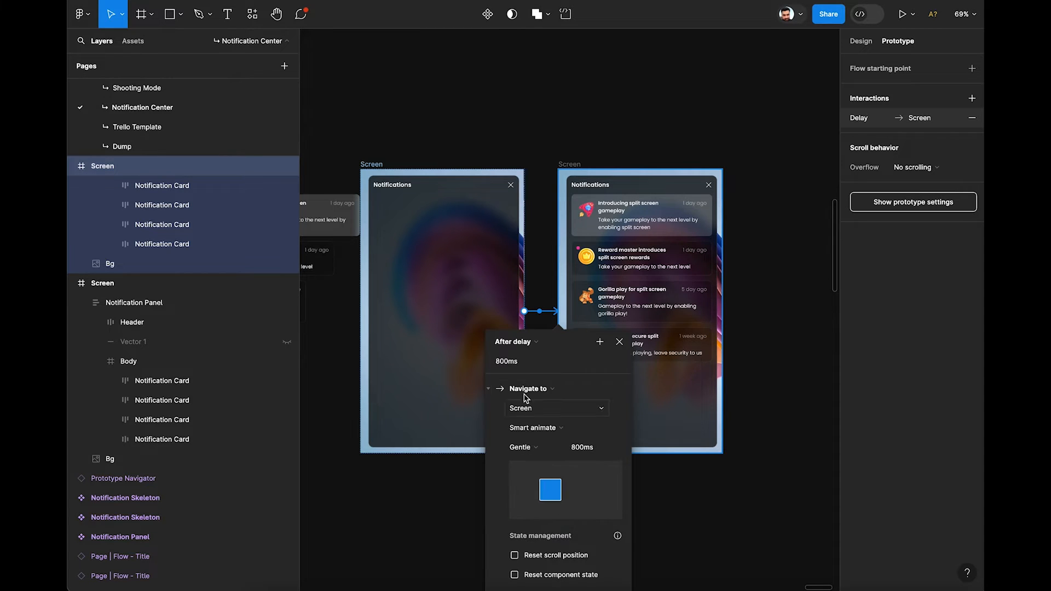
left_click(525, 365)
type("1000")
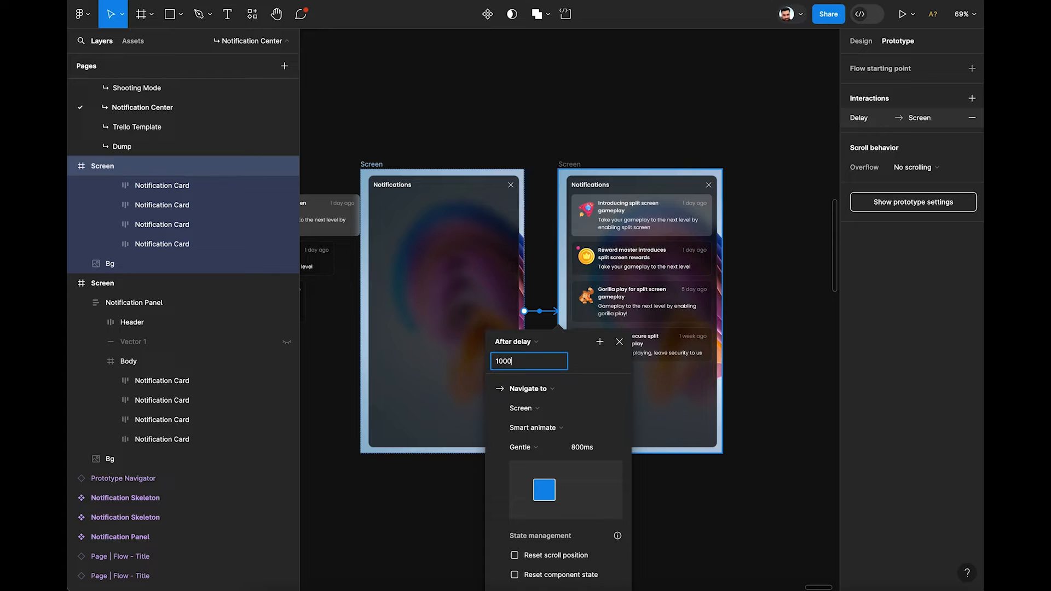
key("Return")
scroll(570, 354, "down", 1)
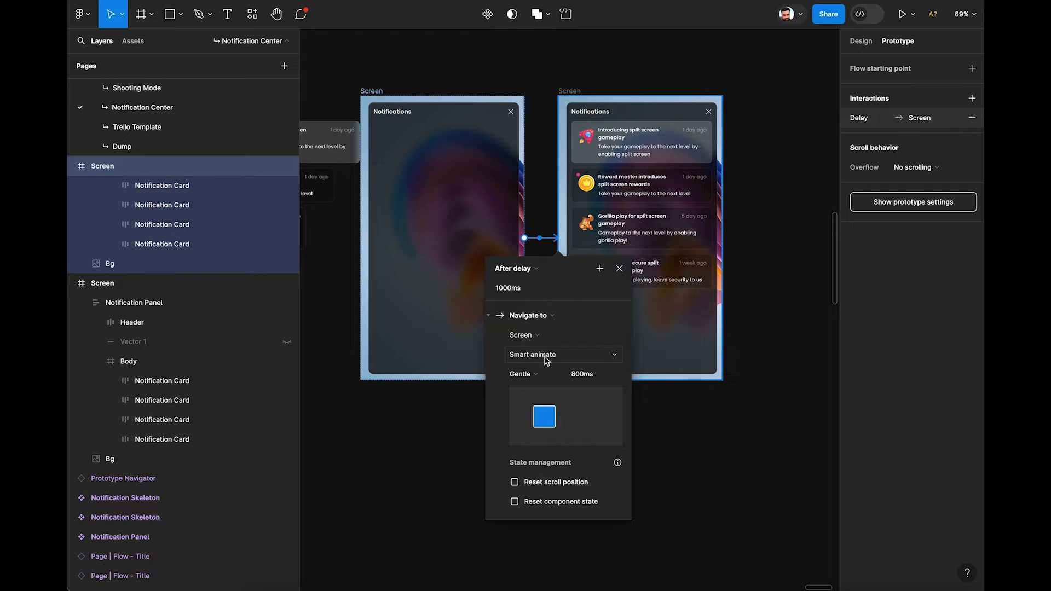
left_click(535, 377)
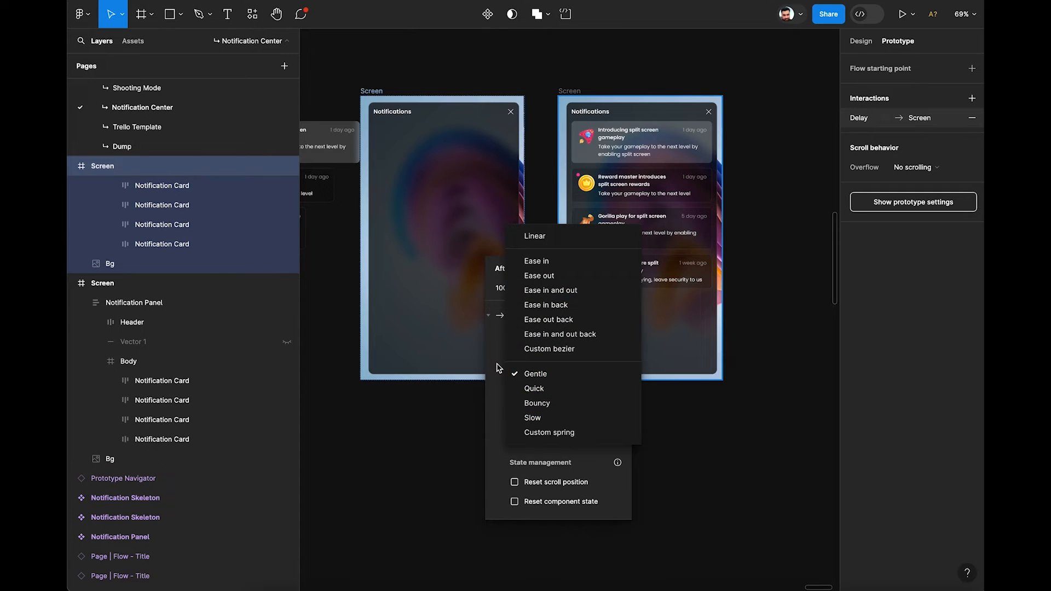
left_click(532, 374)
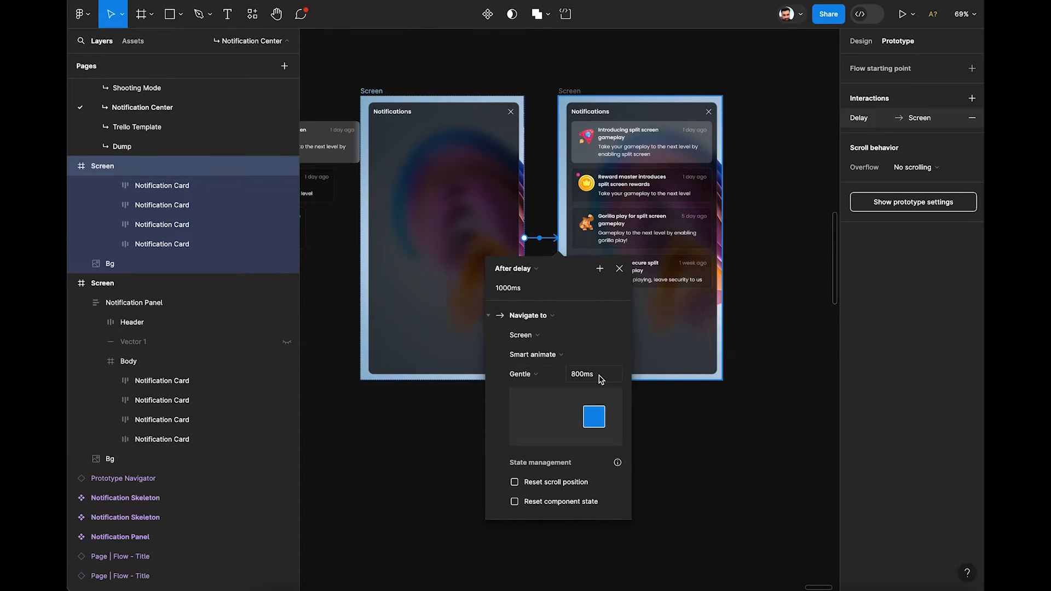
left_click(508, 77)
Step: Turn on Clip content for the left screen frame
left_click(372, 92)
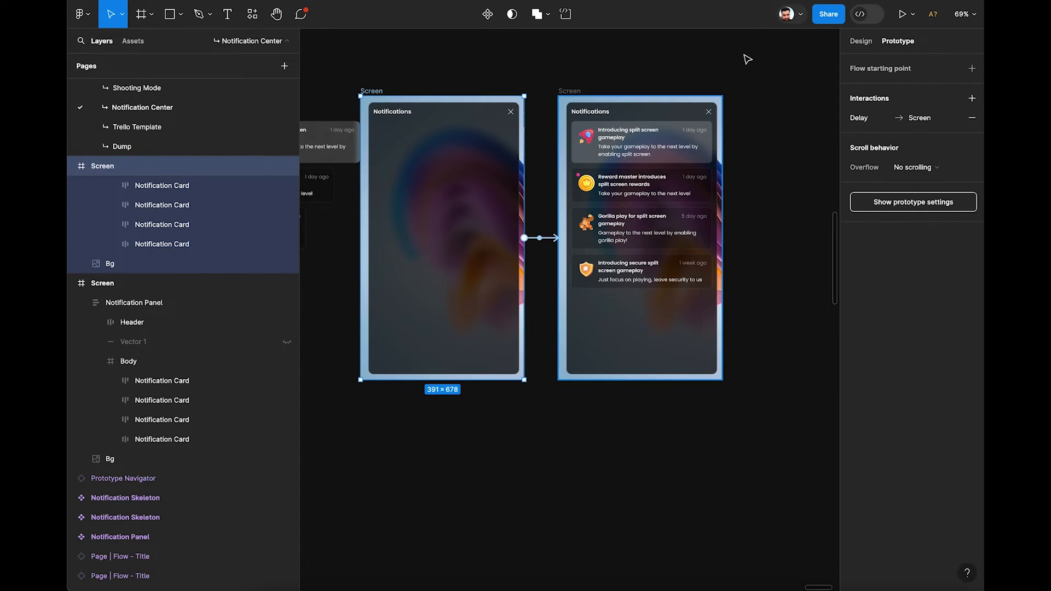
left_click(861, 42)
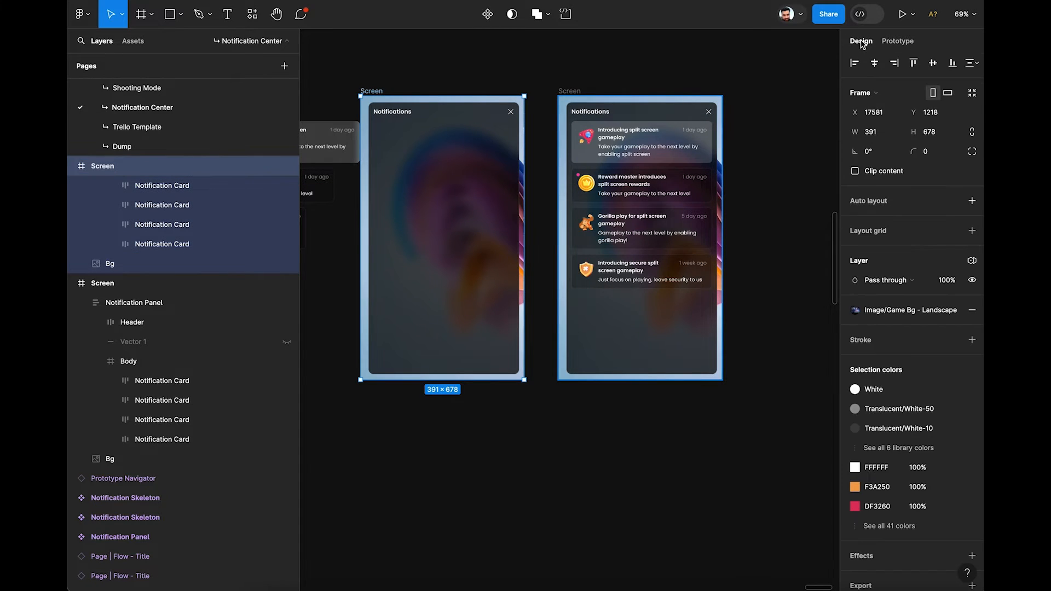
left_click(877, 173)
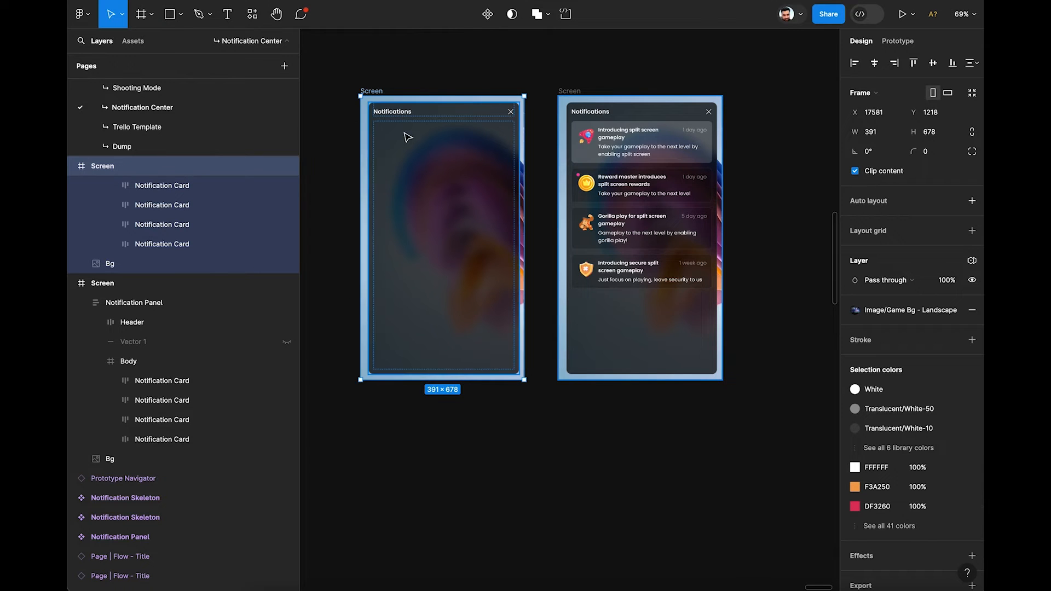
Step: Add a flow starting point to the left screen
left_click(417, 150)
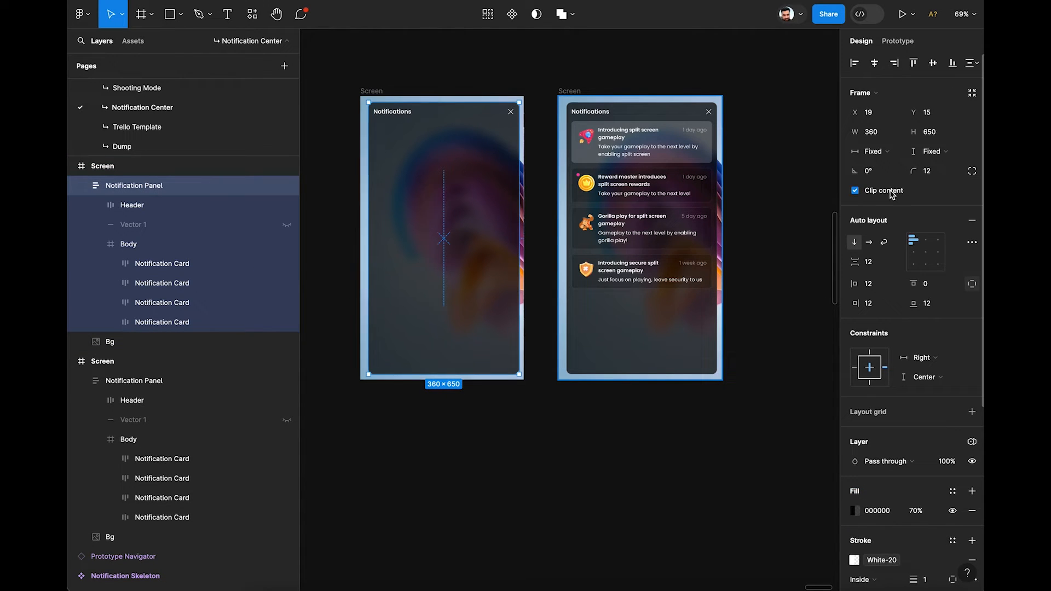
left_click(477, 75)
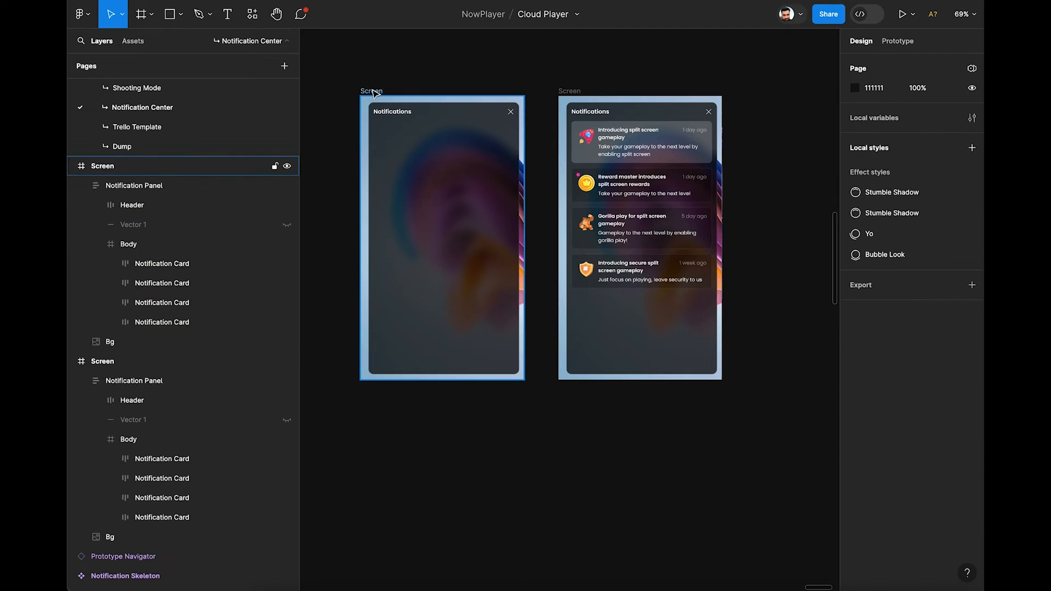
left_click(374, 92)
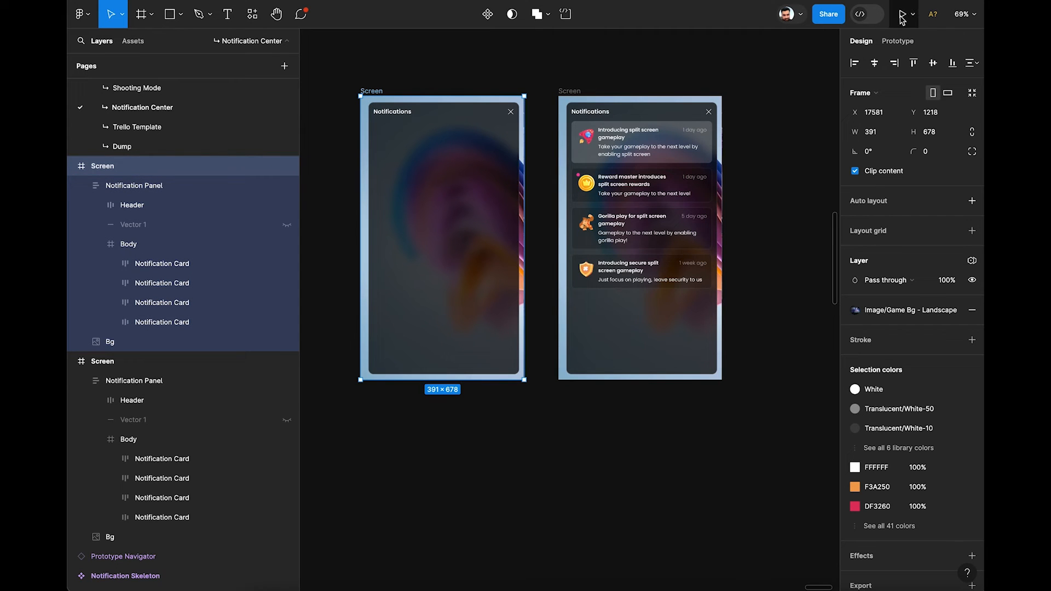
left_click(896, 41)
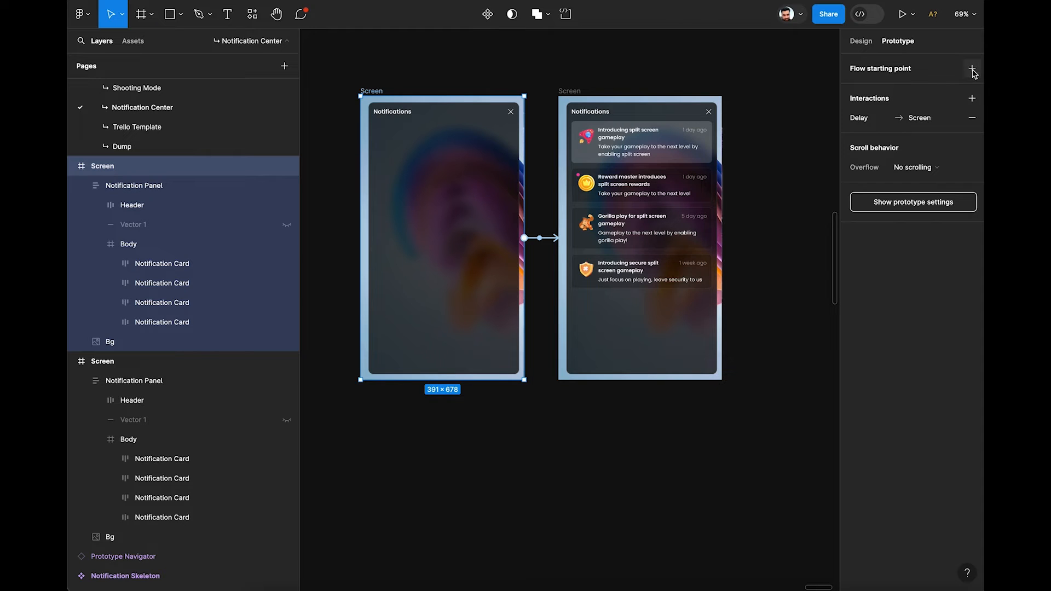
left_click(972, 69)
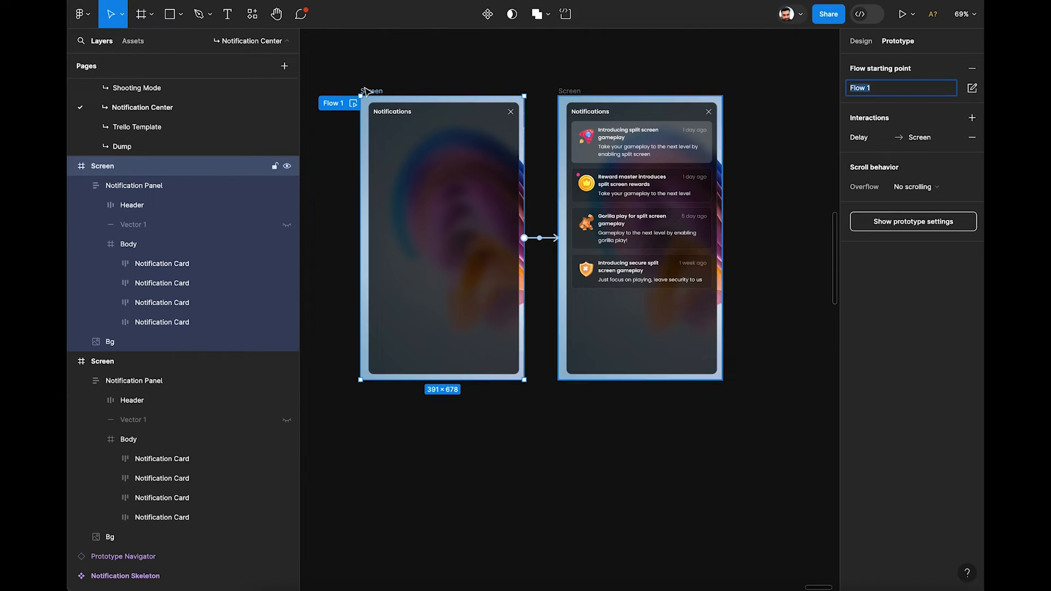
Step: Present the prototype to preview the transition, then return to the editor
left_click(370, 91)
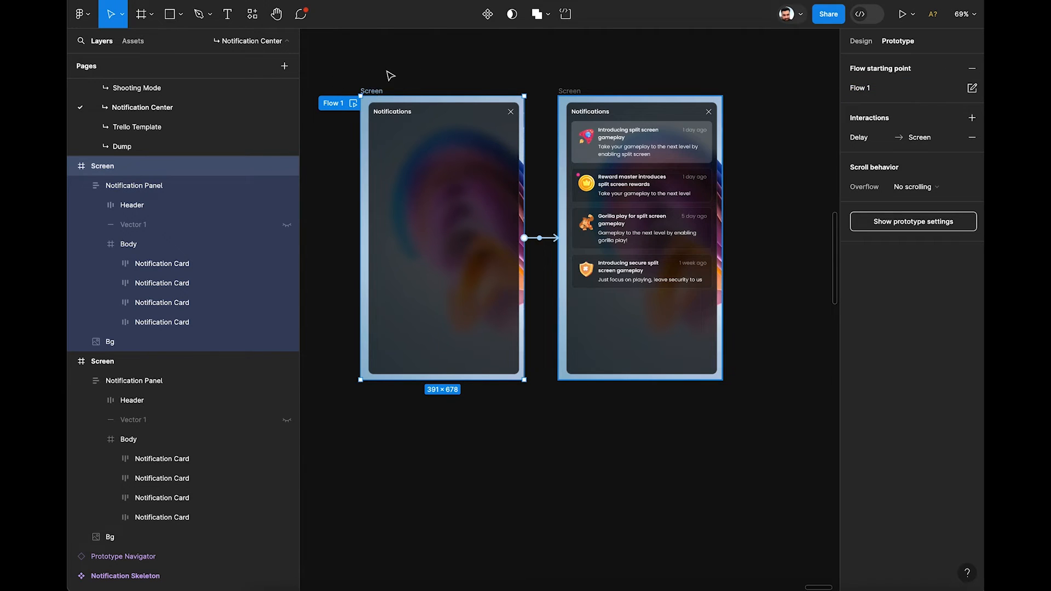
left_click(387, 73)
left_click(375, 91)
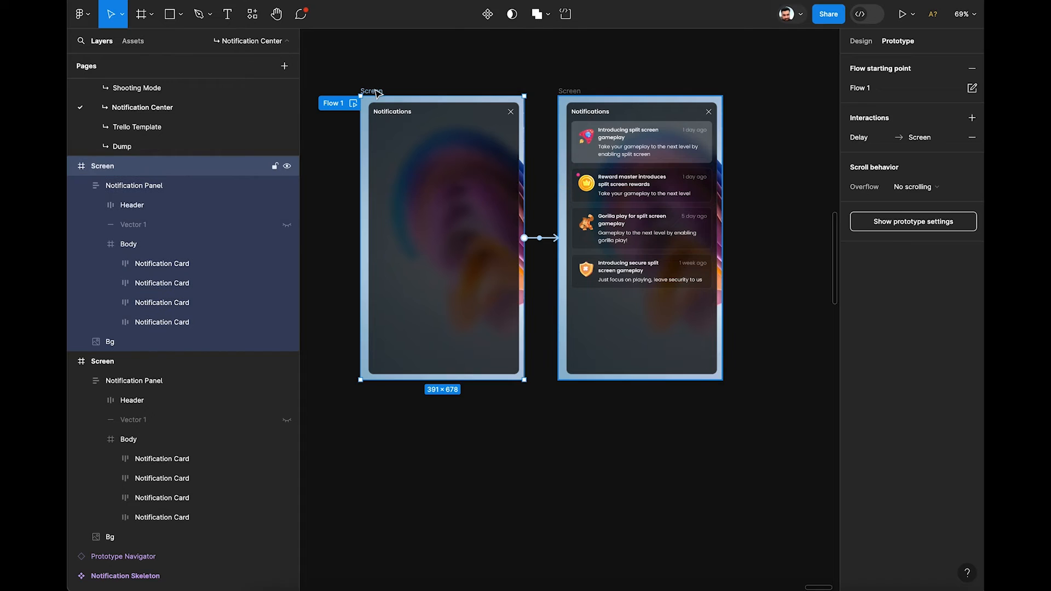
left_click(903, 20)
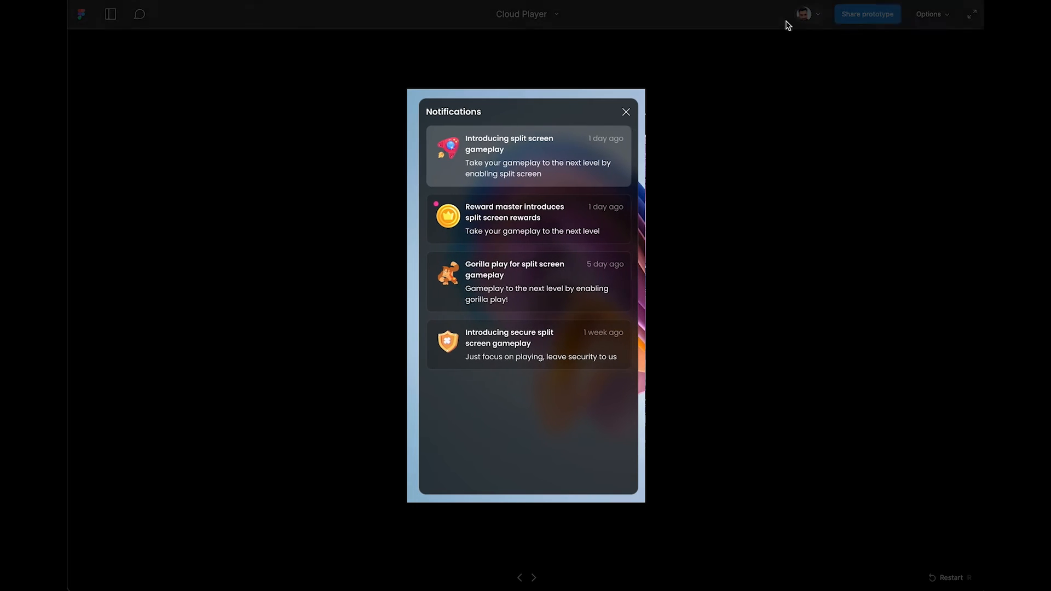
mouse_move(780, 0)
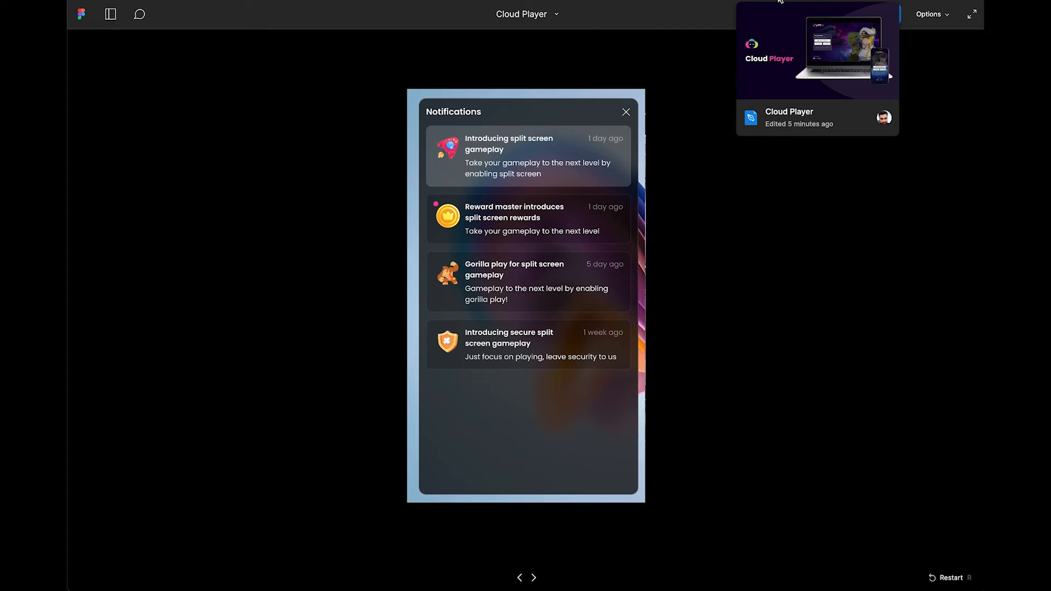
left_click(772, 0)
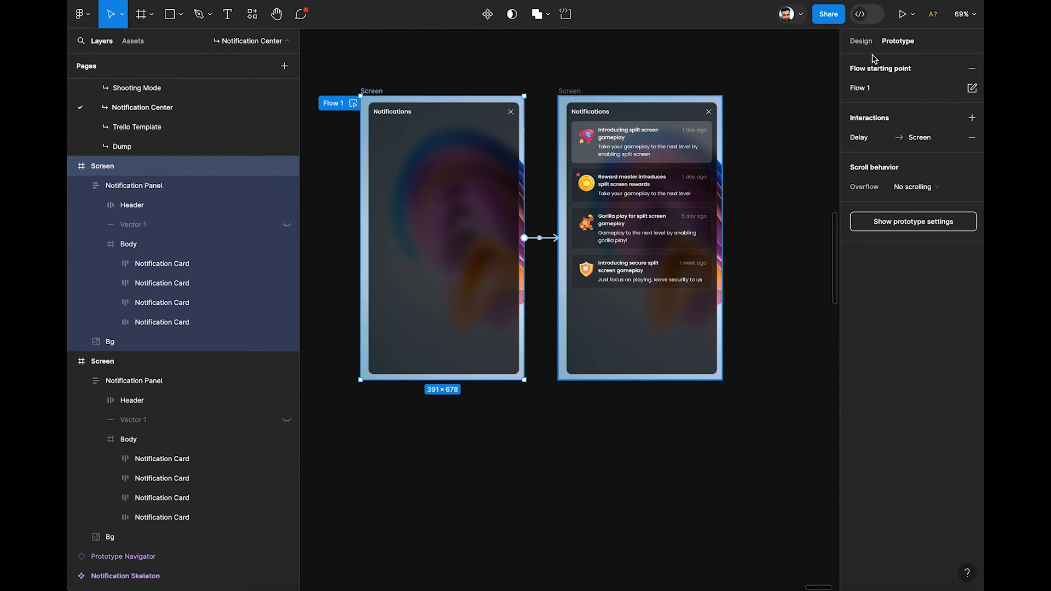
Step: Turn off Clip content on the left screen frame to reveal the offscreen cards
left_click(861, 41)
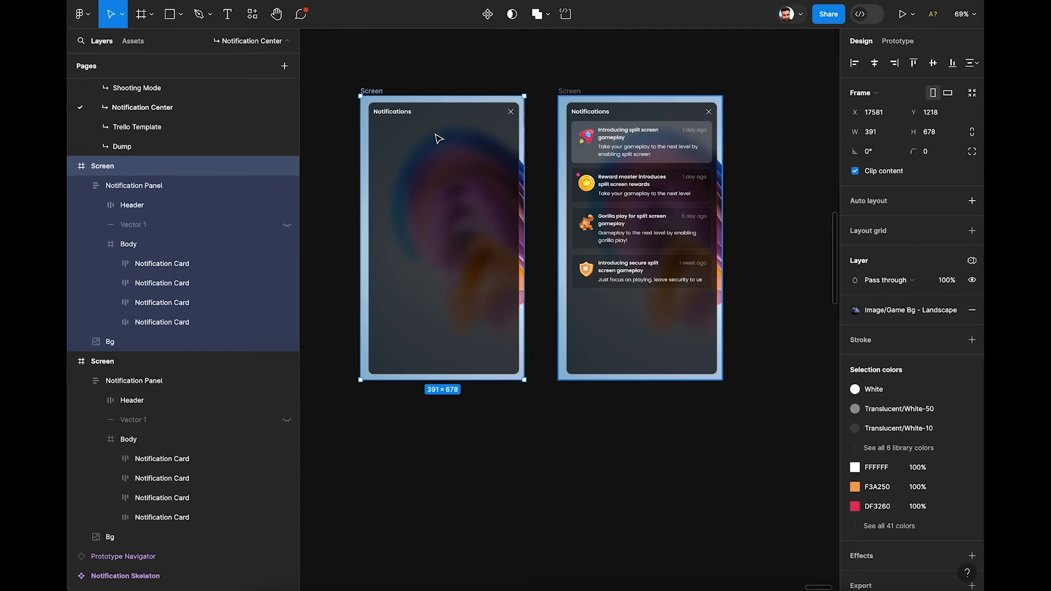
left_click_drag(441, 76, 536, 71)
left_click(502, 304)
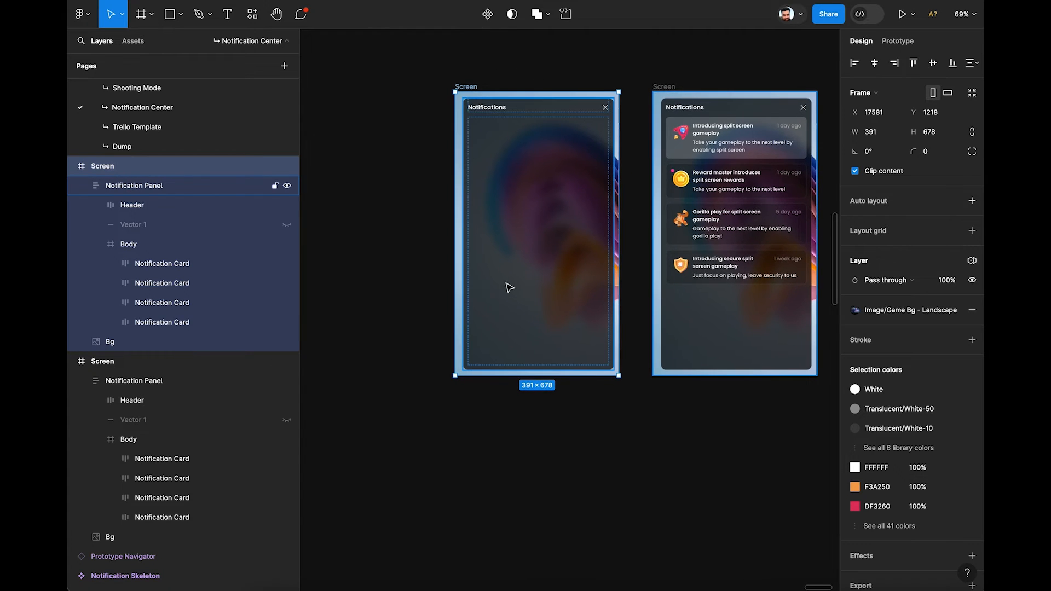
left_click(262, 244)
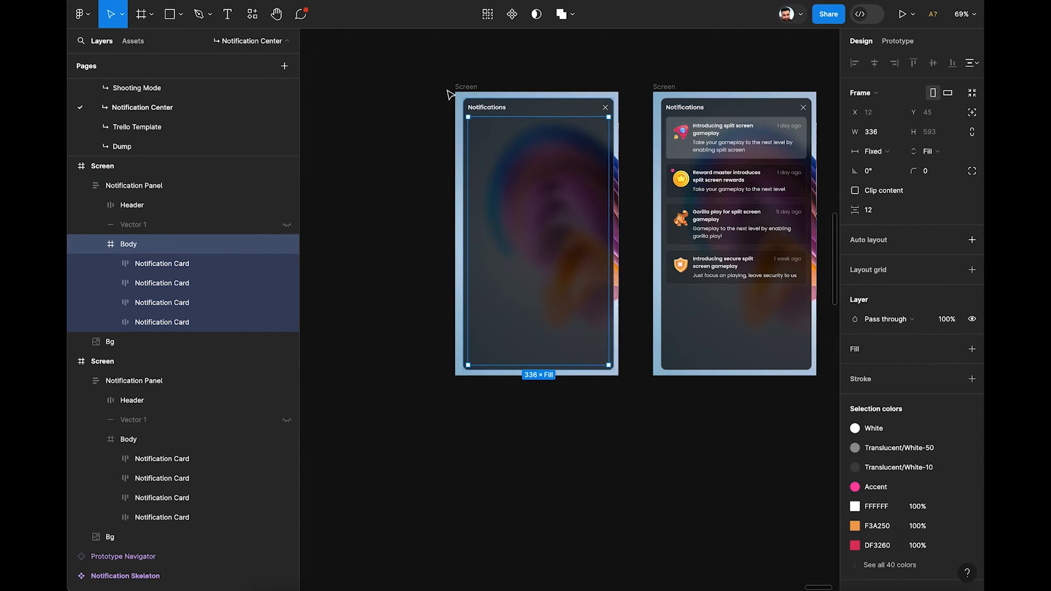
left_click(468, 88)
left_click(518, 179)
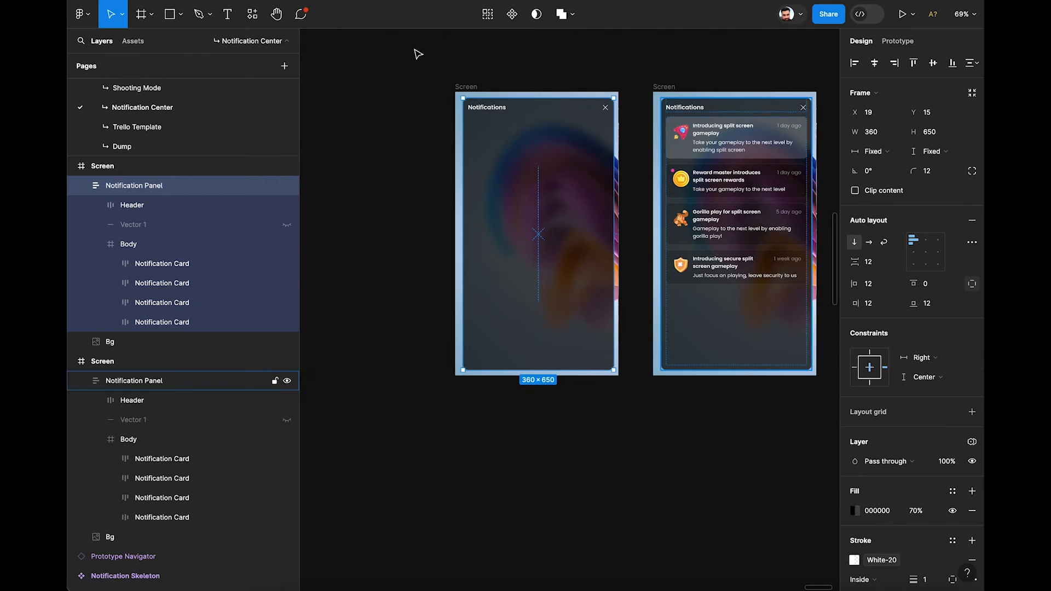
left_click(474, 88)
left_click(902, 170)
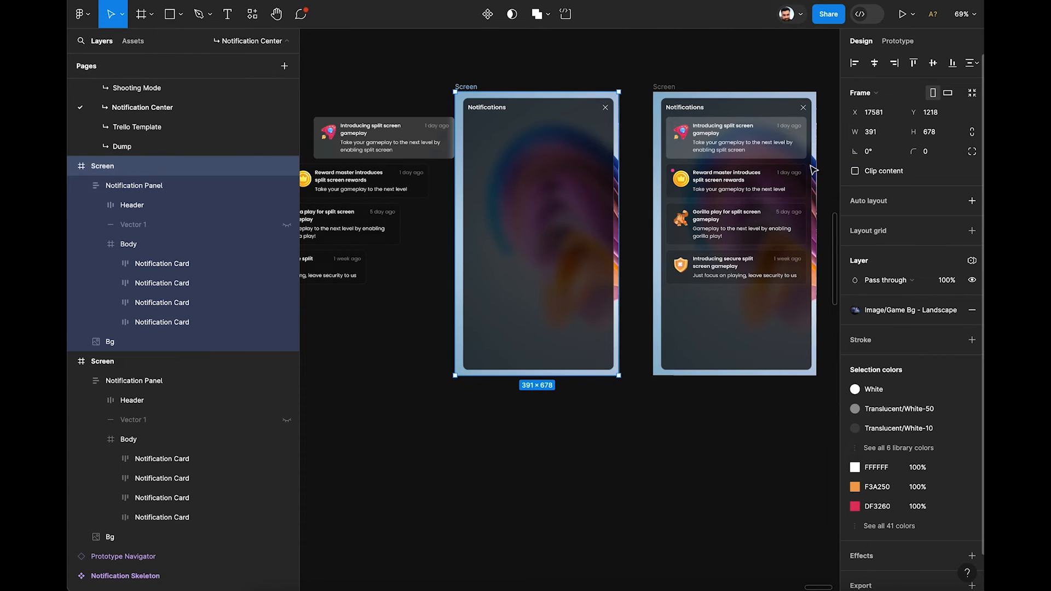
Step: Select all four notification cards on the left screen and set their X position to 0
left_click(405, 156, "super")
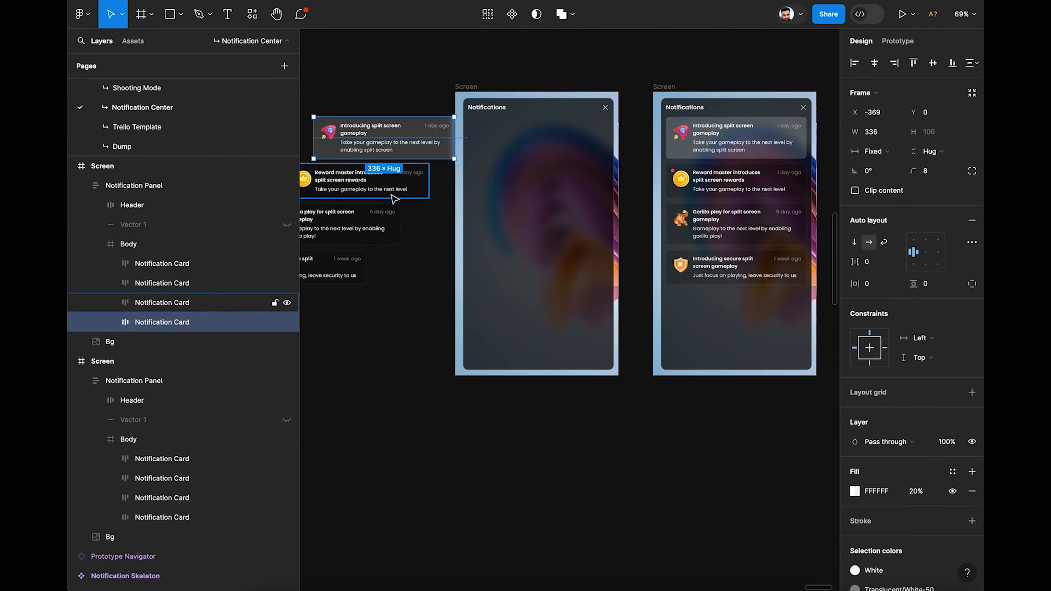
left_click(392, 194, "shift+super")
left_click(370, 238, "shift+super")
left_click(349, 283, "shift+super")
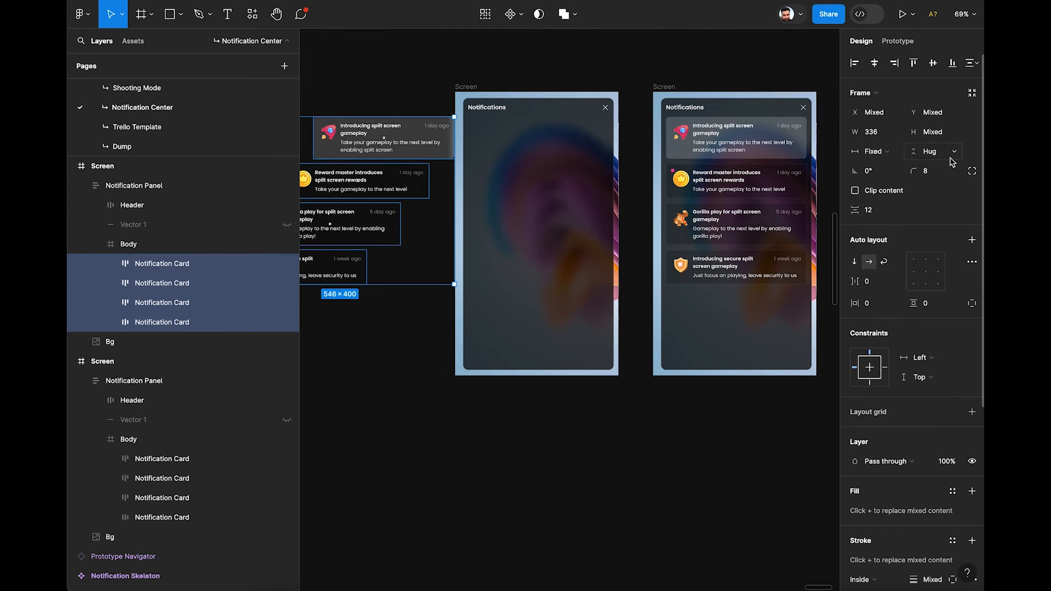
left_click(883, 116)
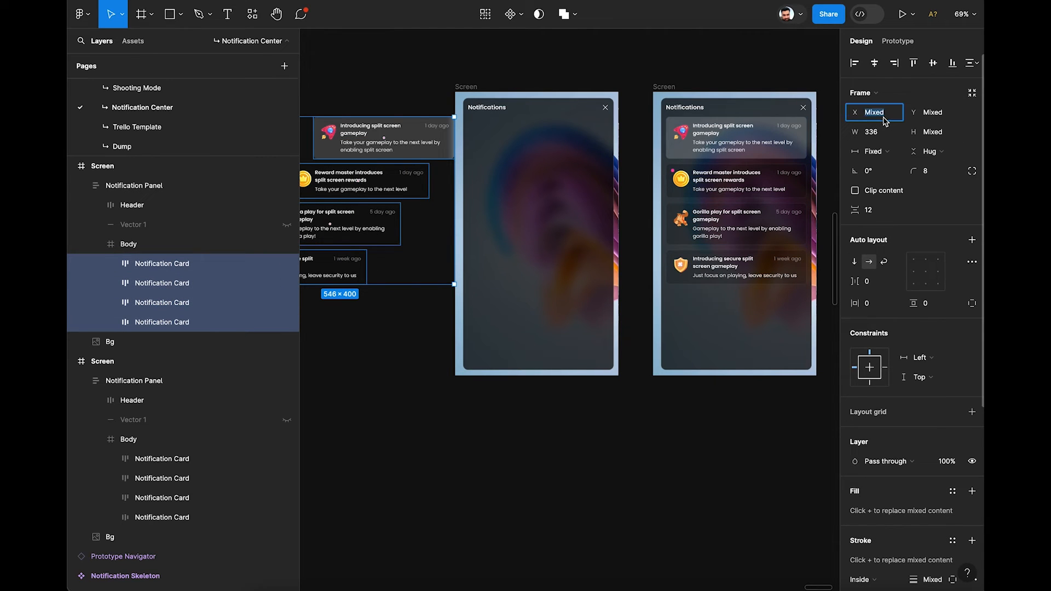
type("0")
key("Return")
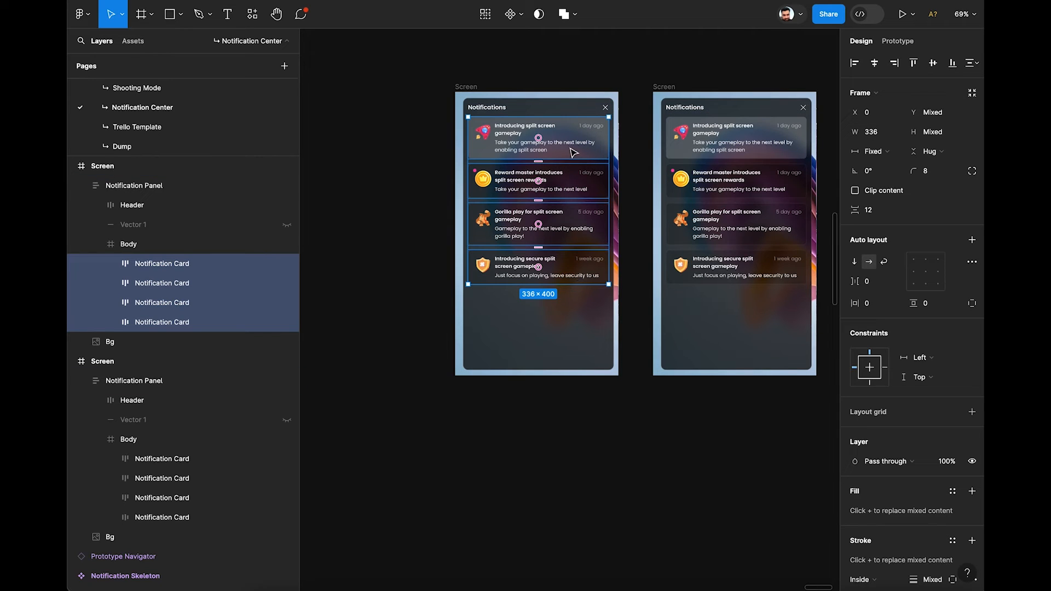
Step: Move the stack of notification cards down about 60 px inside the left screen
left_click_drag(573, 156, 575, 217)
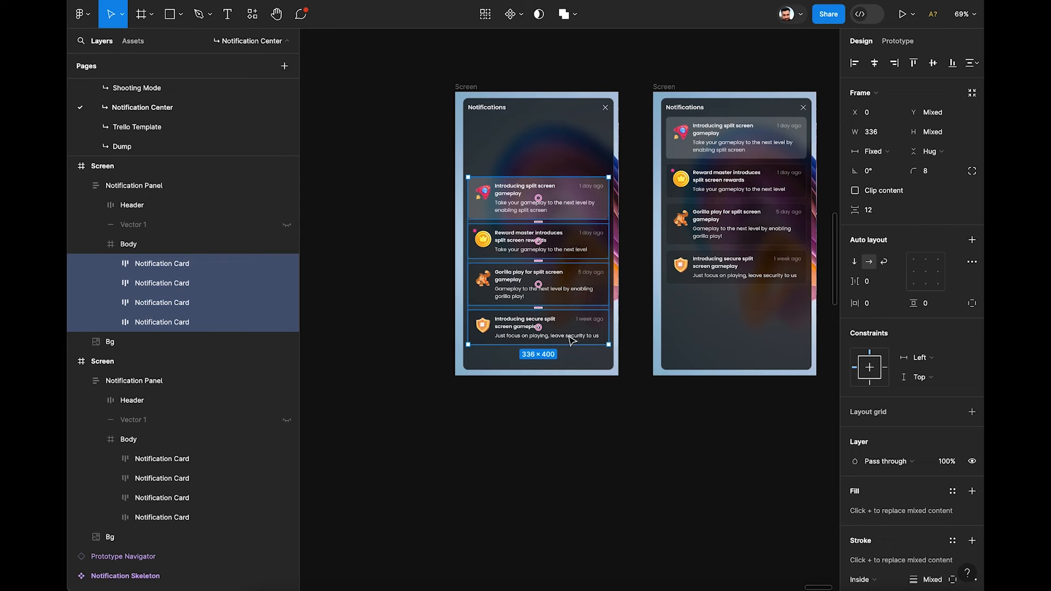
left_click(576, 452)
left_click(572, 331)
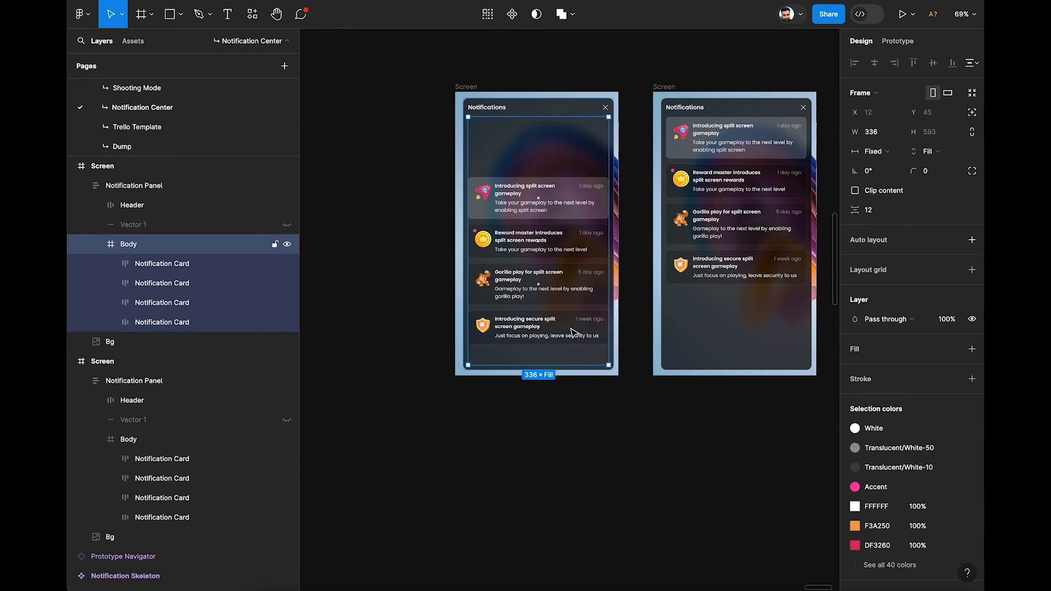
Step: Drag the lower notification cards further down one by one so the cards are spaced apart in a staggered column
left_click(567, 329)
left_click_drag(565, 328, 560, 359)
left_click(563, 288, "shift")
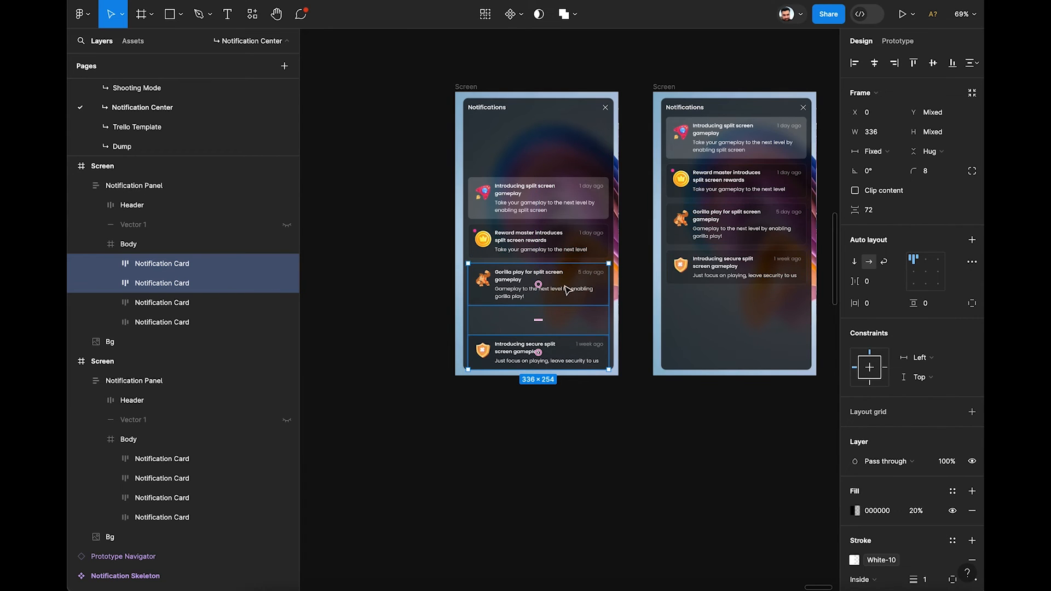
left_click_drag(563, 288, 569, 323)
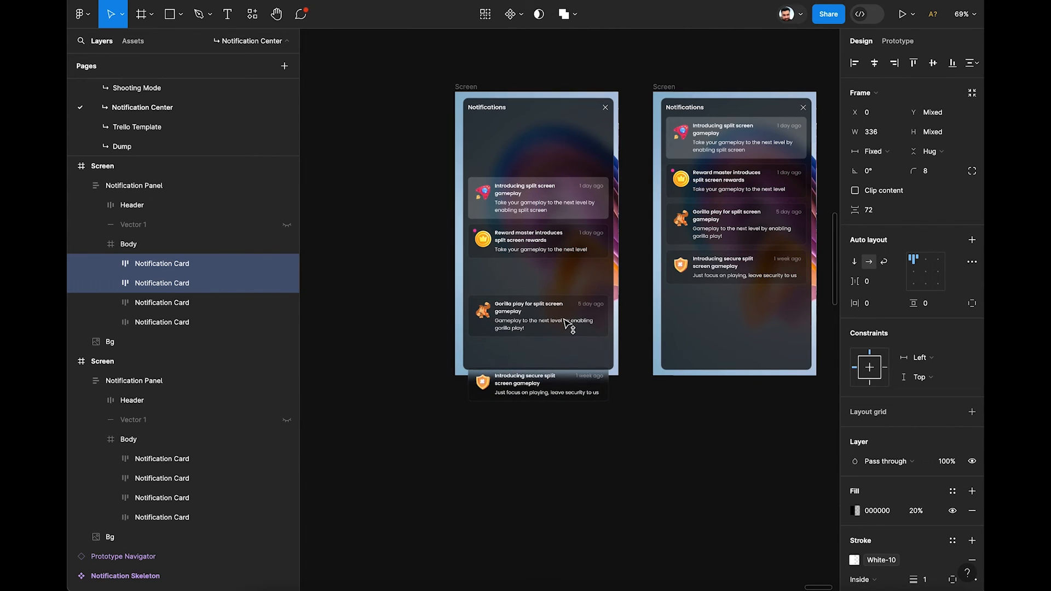
left_click(566, 245, "shift")
left_click_drag(566, 244, 571, 304)
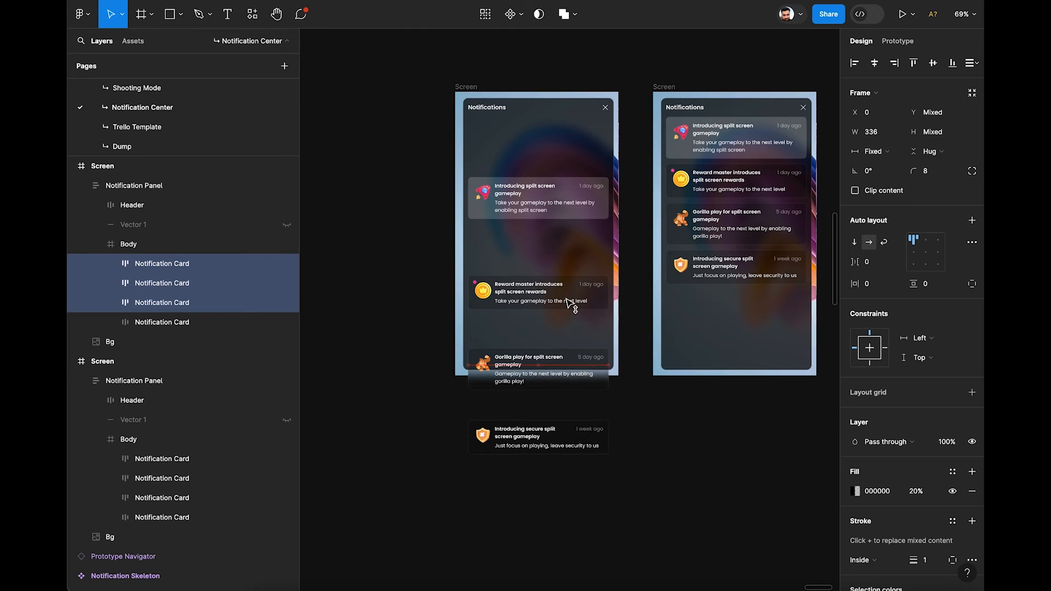
Step: Select all four notification cards on the left screen and set their layer opacity to 0%
left_click(567, 213, "shift")
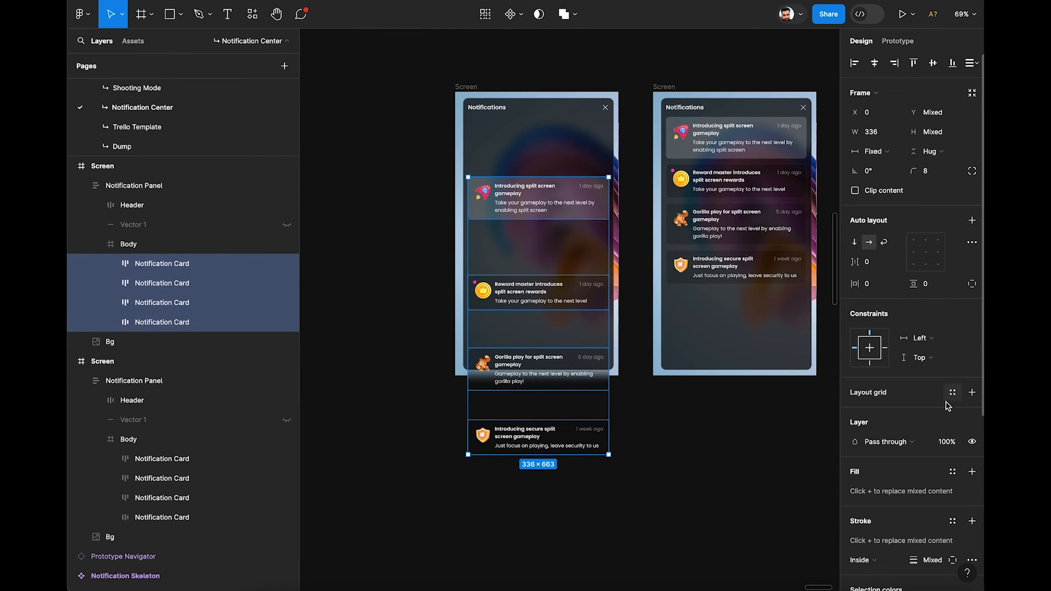
left_click(948, 446)
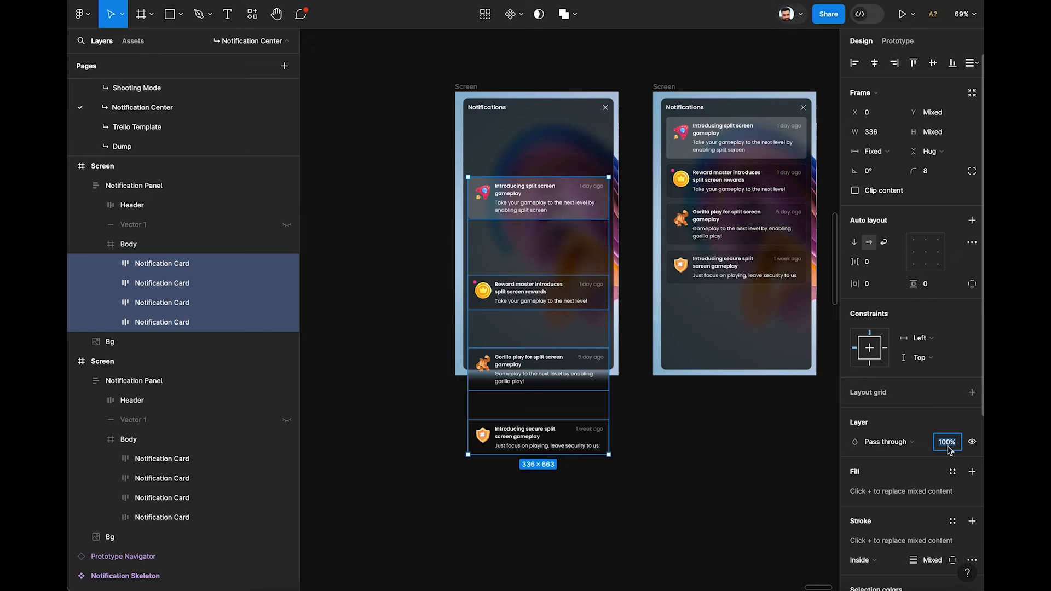
type("0")
key("Return")
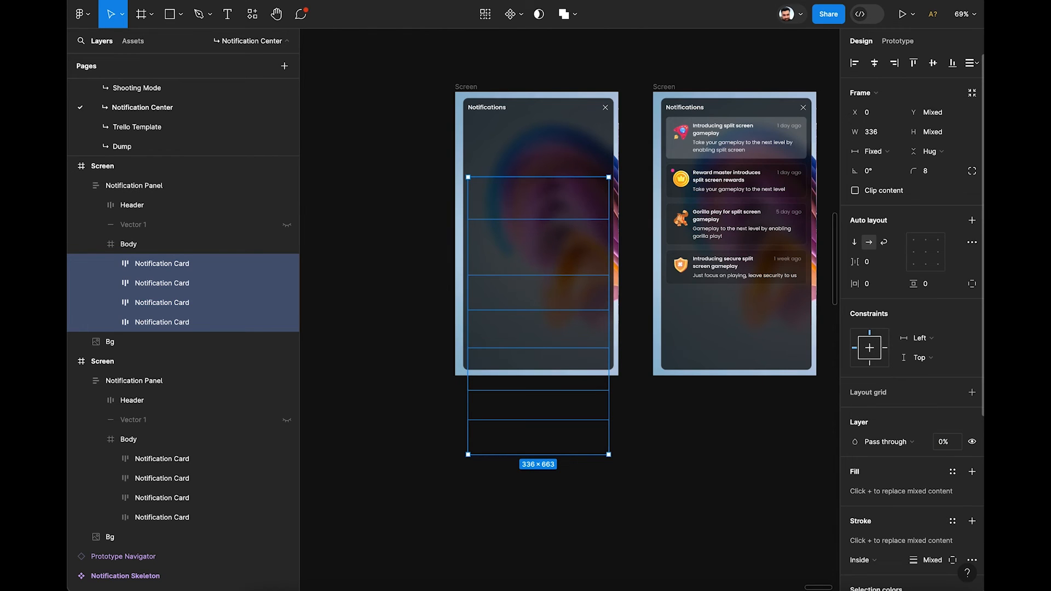
Step: Deselect everything and present the prototype to preview the transition, then return to the editor
left_click(693, 43)
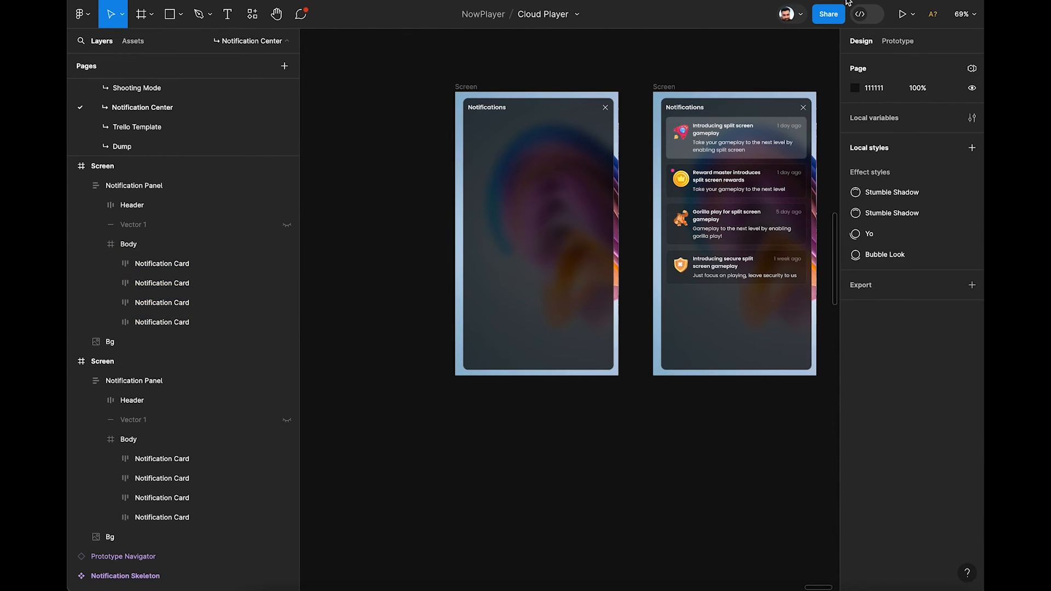
left_click(848, 1)
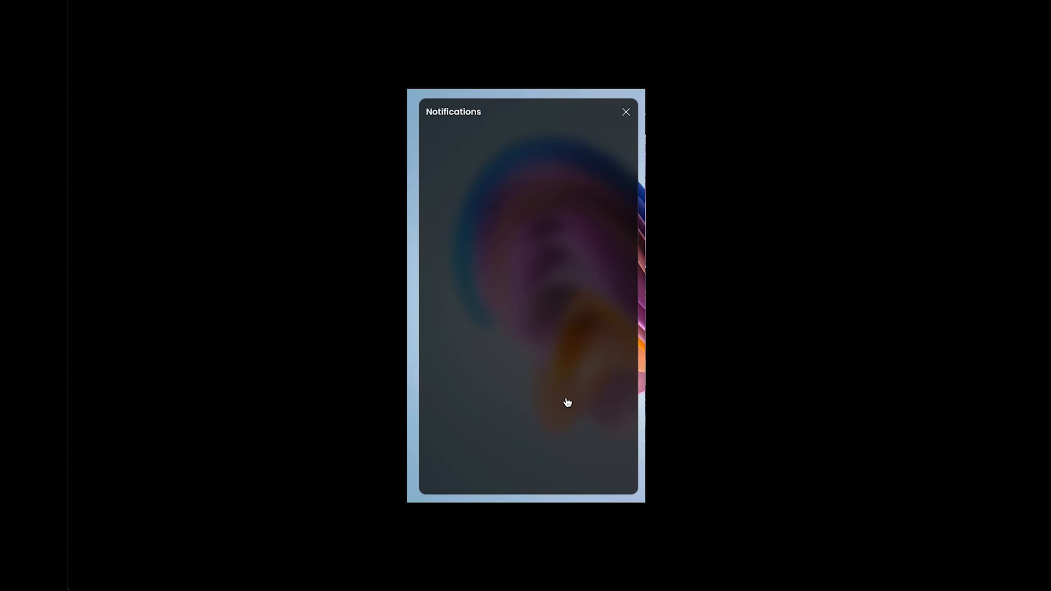
left_click(773, 0)
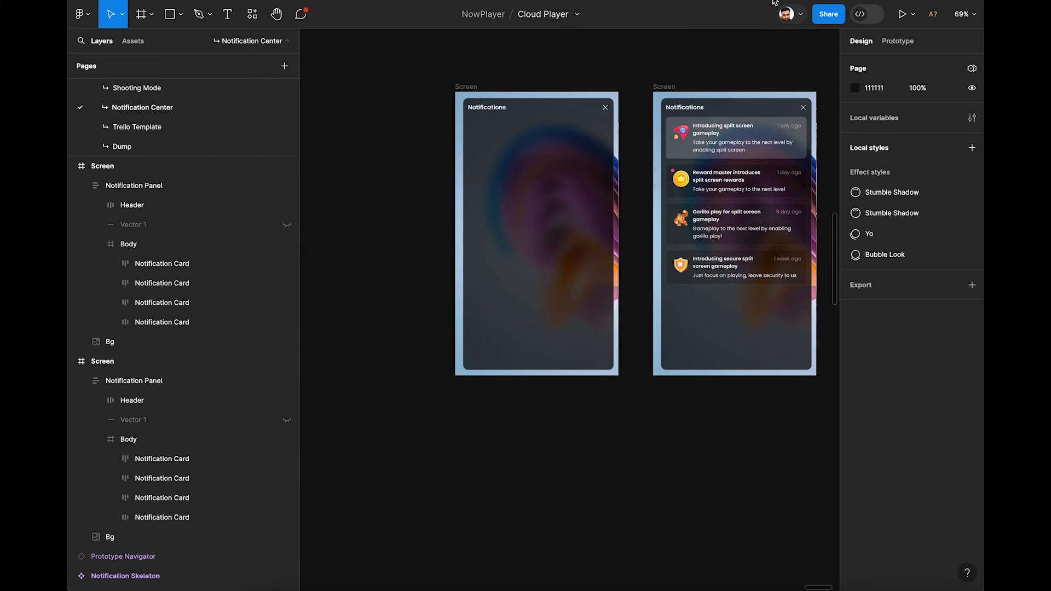
Step: Open the left screen's delay interaction, change its Smart animate easing to Bouncy, and replay the preview
left_click(467, 86)
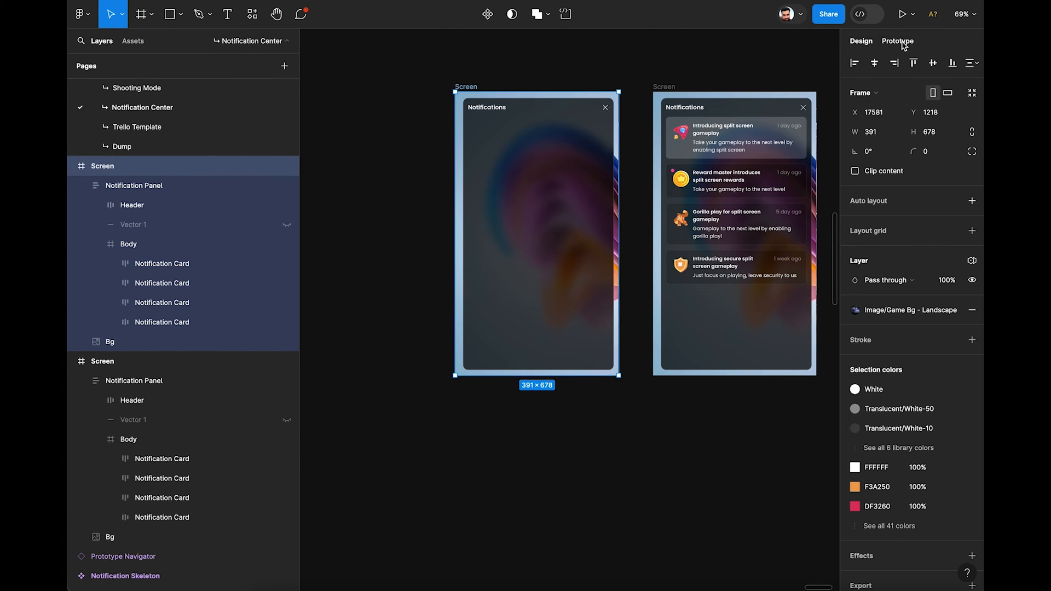
key("shift+e")
left_click(634, 234)
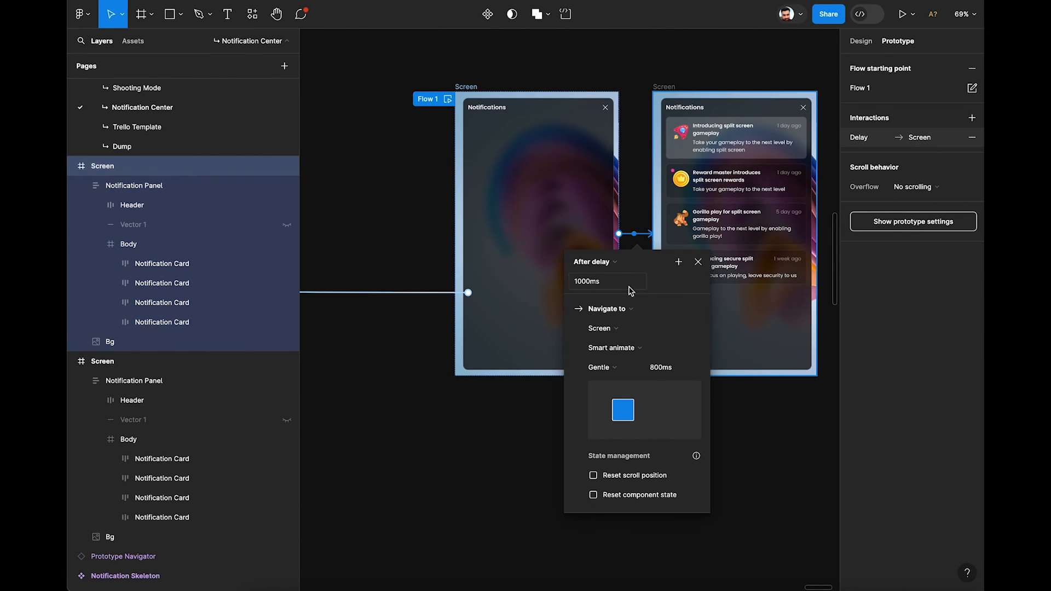
left_click(616, 369)
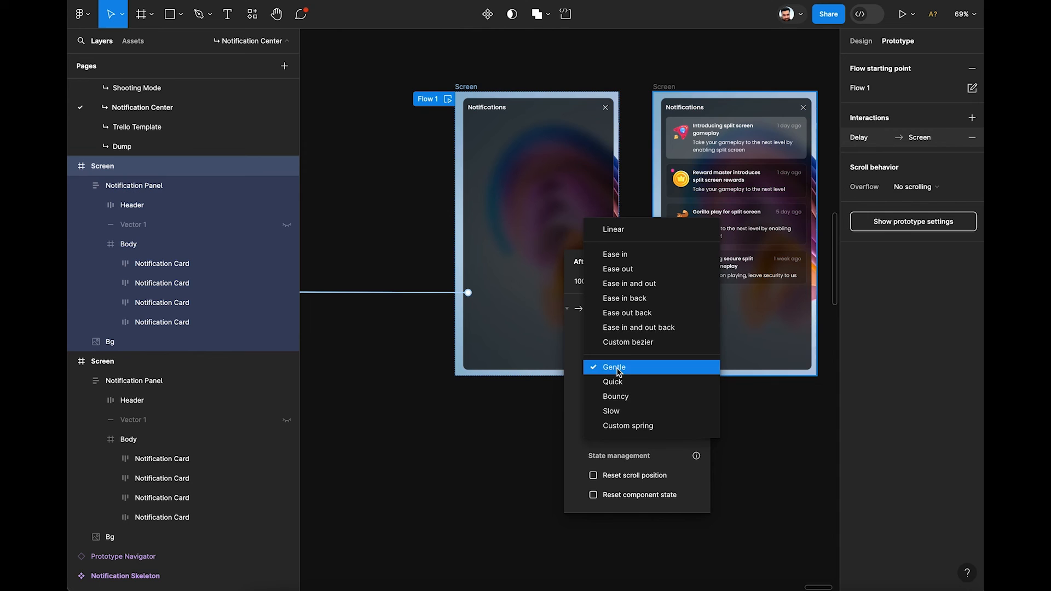
left_click(629, 401)
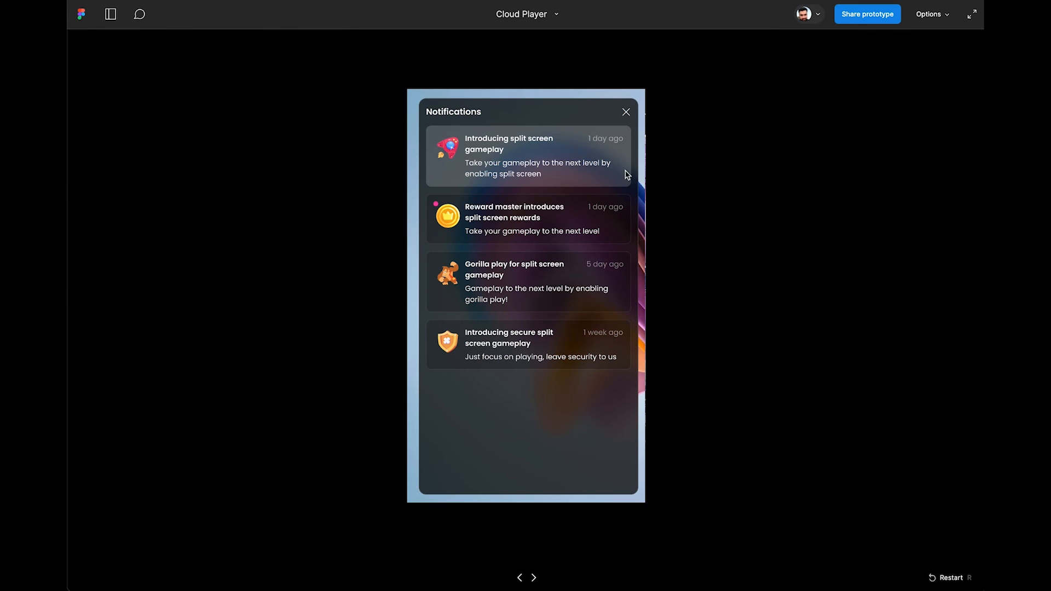
key("r")
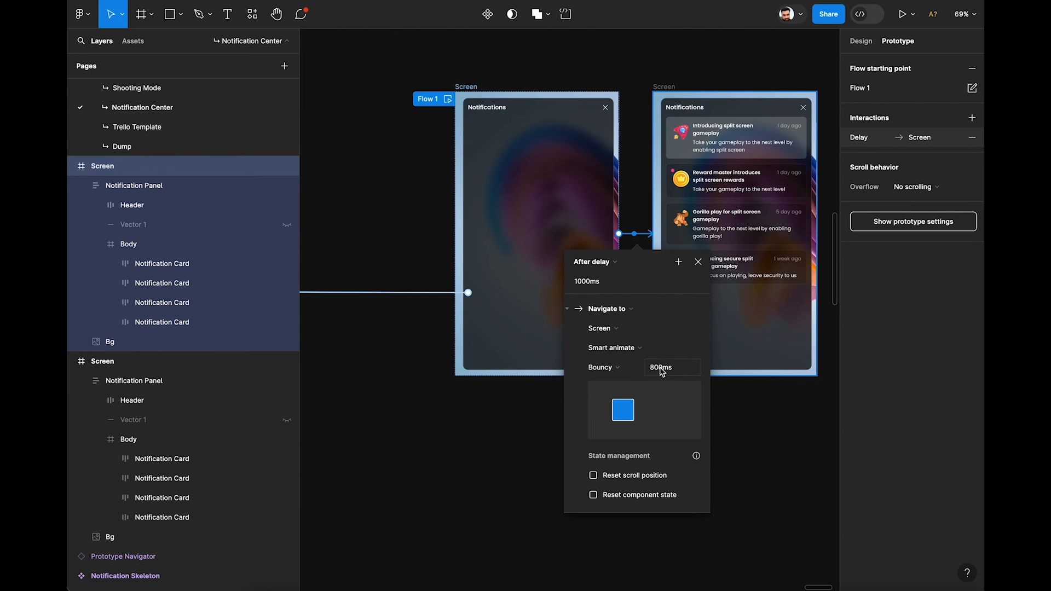
Step: Set the transition's animation duration to 3000ms
left_click(662, 370)
type("3000")
key("Return")
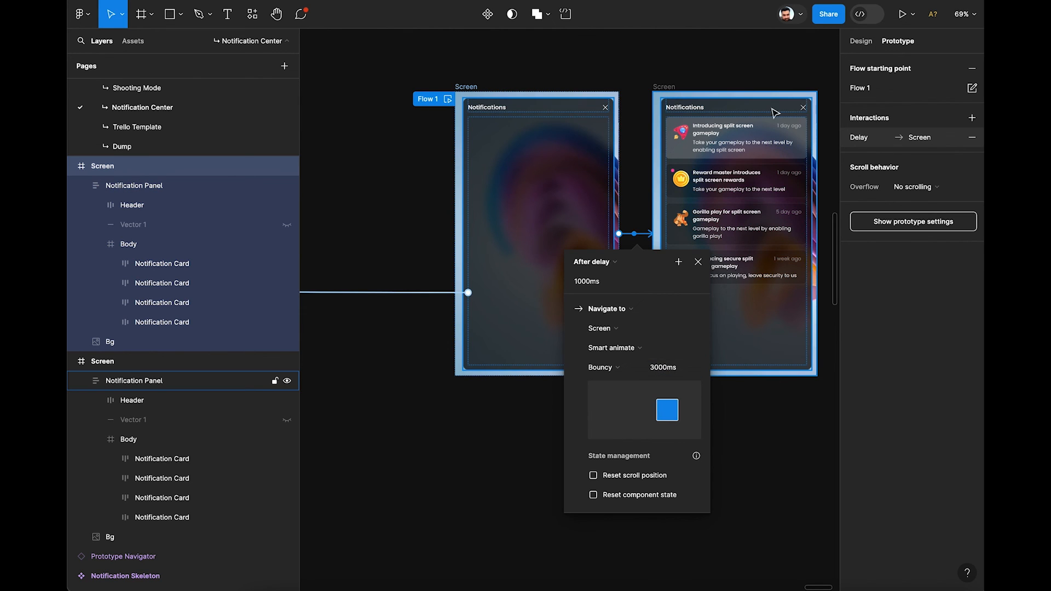
Step: Switch to the presentation window, restart the prototype to watch the transition, and return to the editor
key("ctrl+Tab")
key("r")
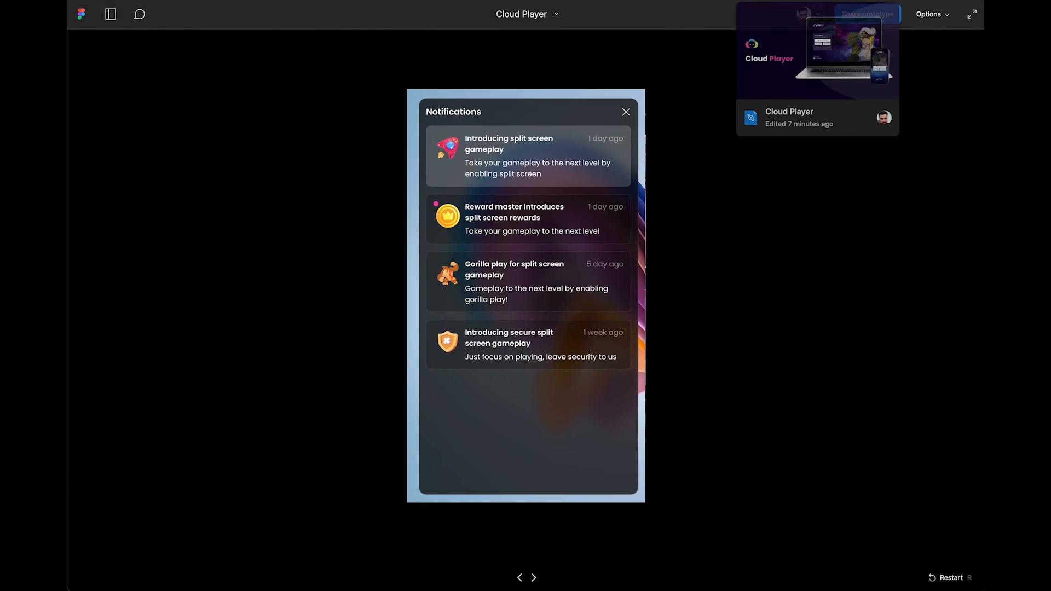
key("ctrl+Tab")
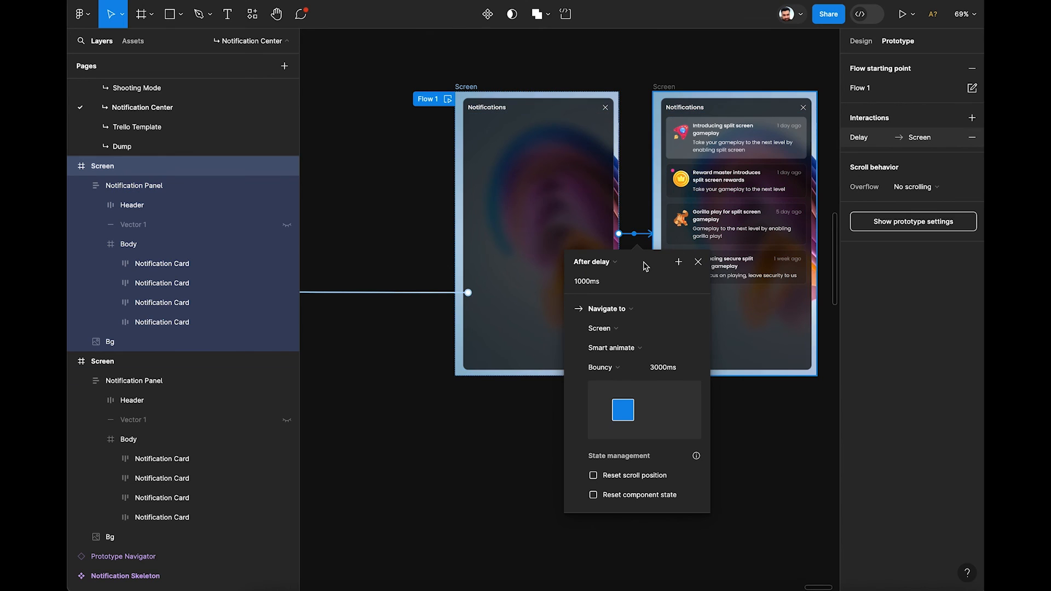
Step: Open the transition's easing choices again to pick a different spring preset
left_click(616, 374)
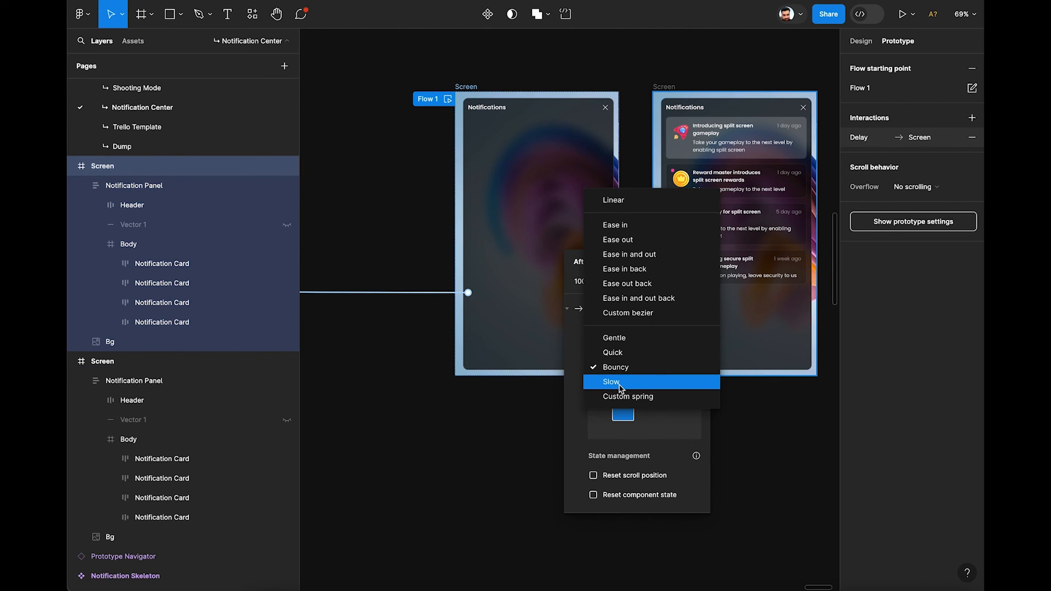